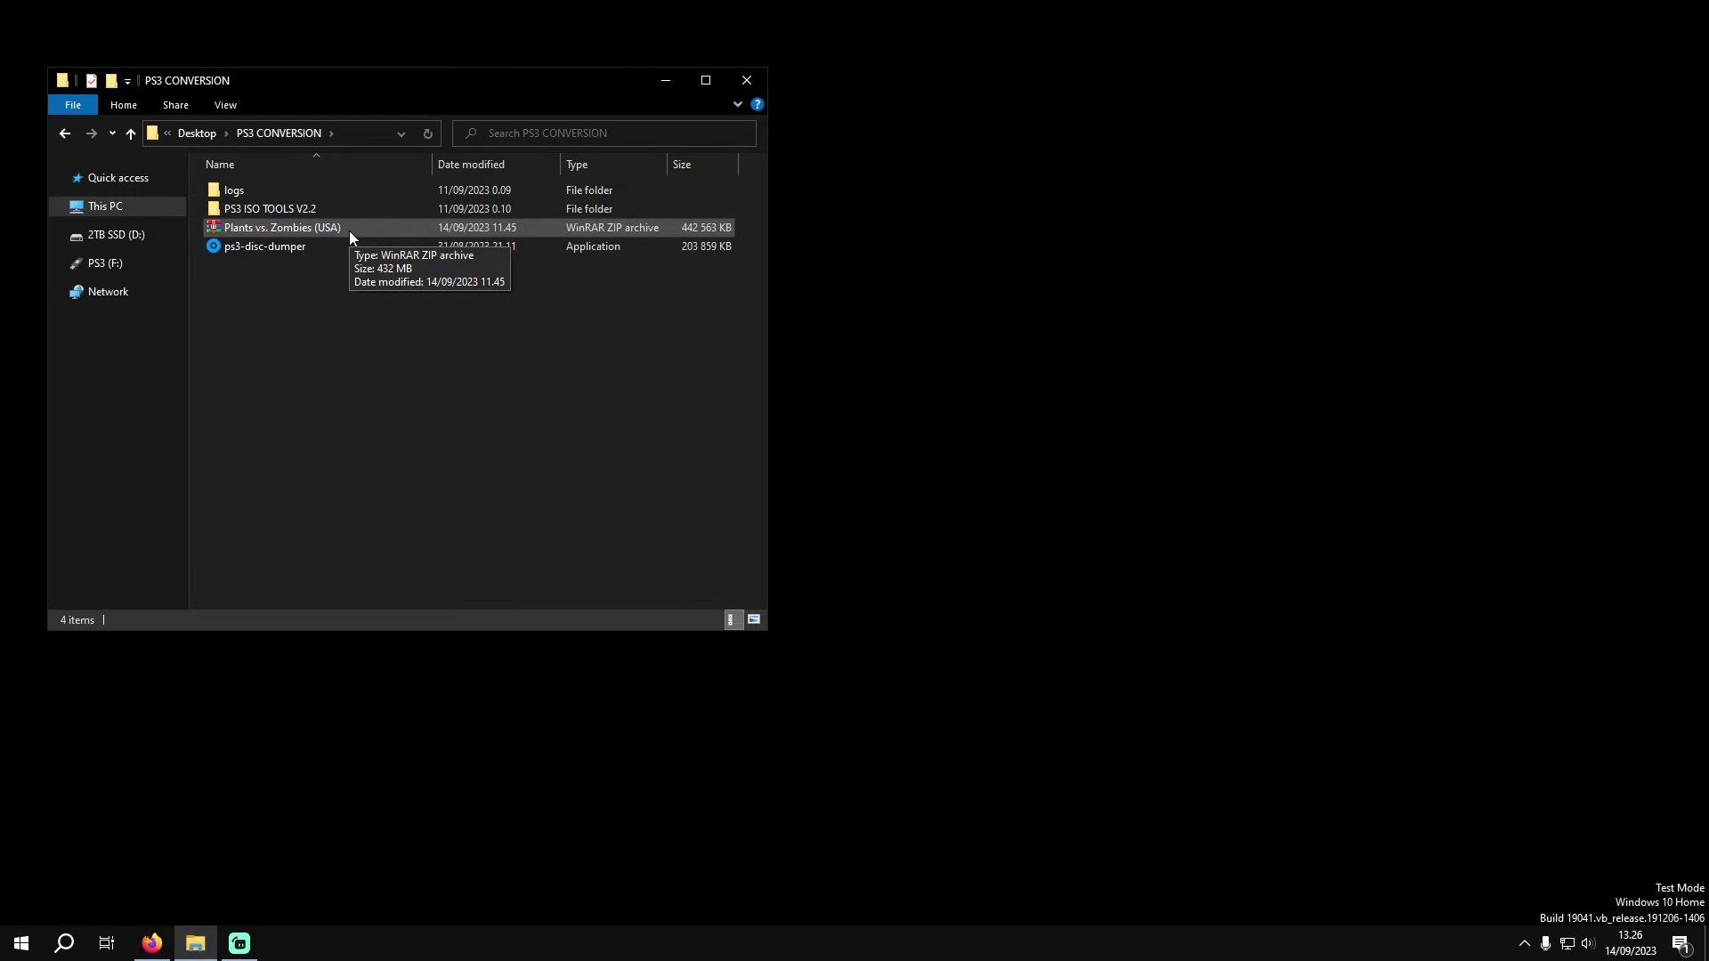
Step: Extract the Plants vs. Zombies (USA) ZIP archive directly into the PS3 CONVERSION folder
left_click(337, 229)
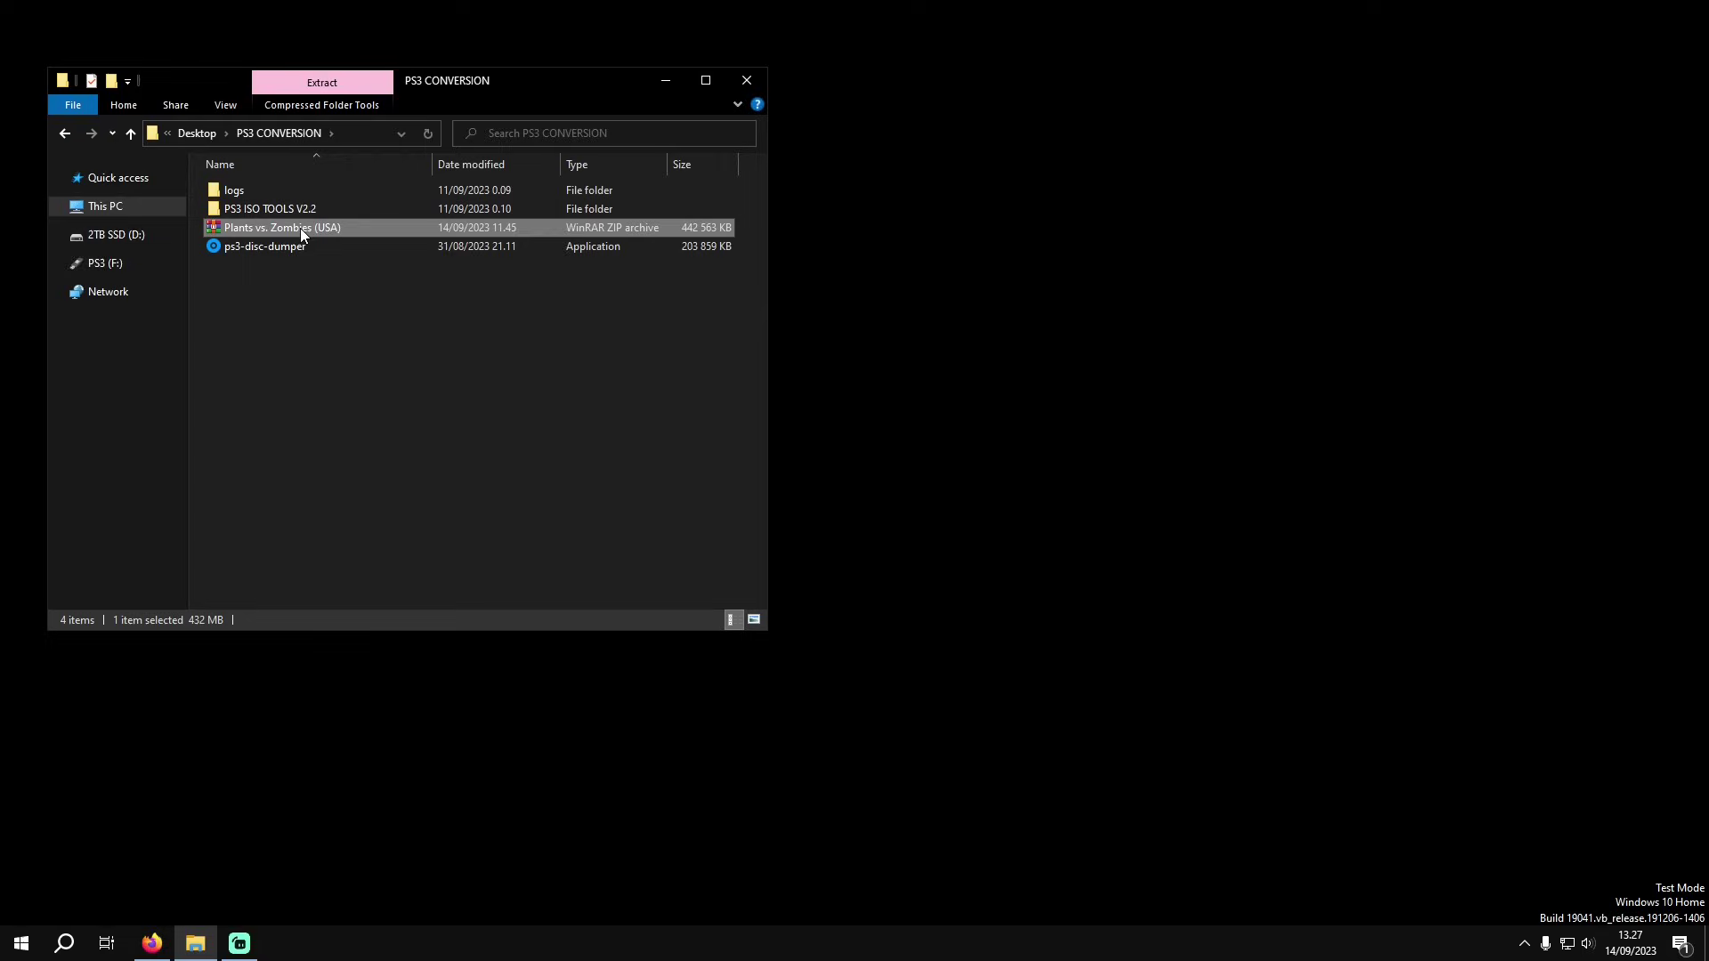
right_click(298, 228)
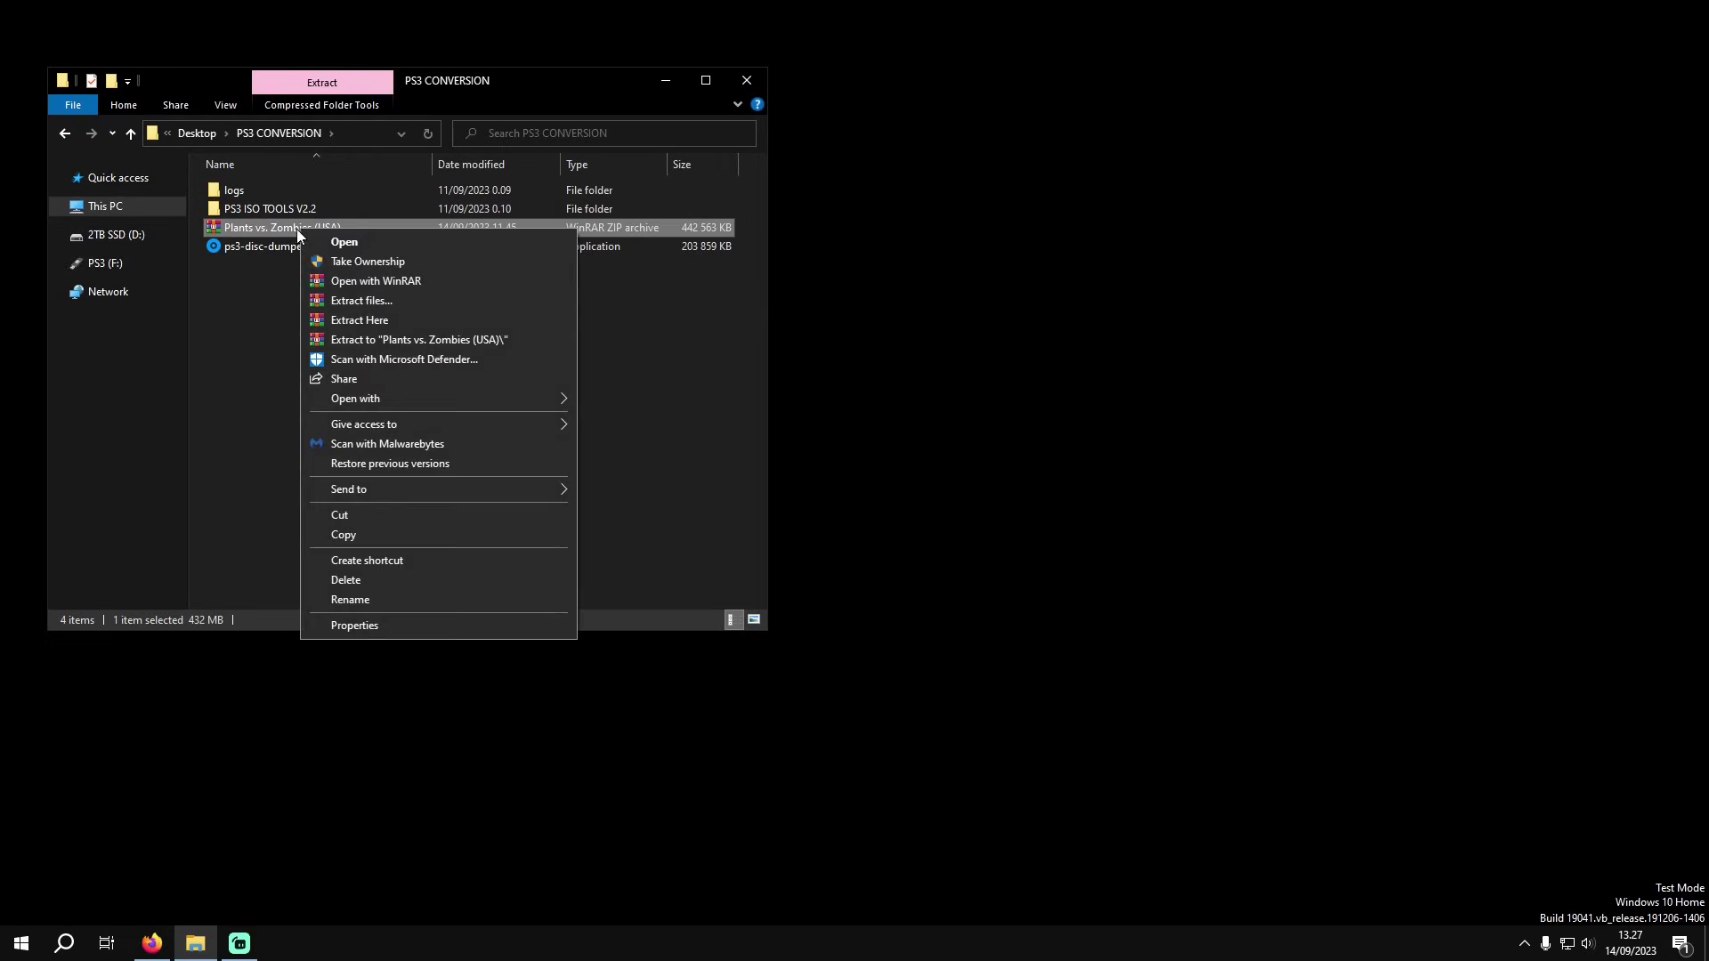
left_click(379, 321)
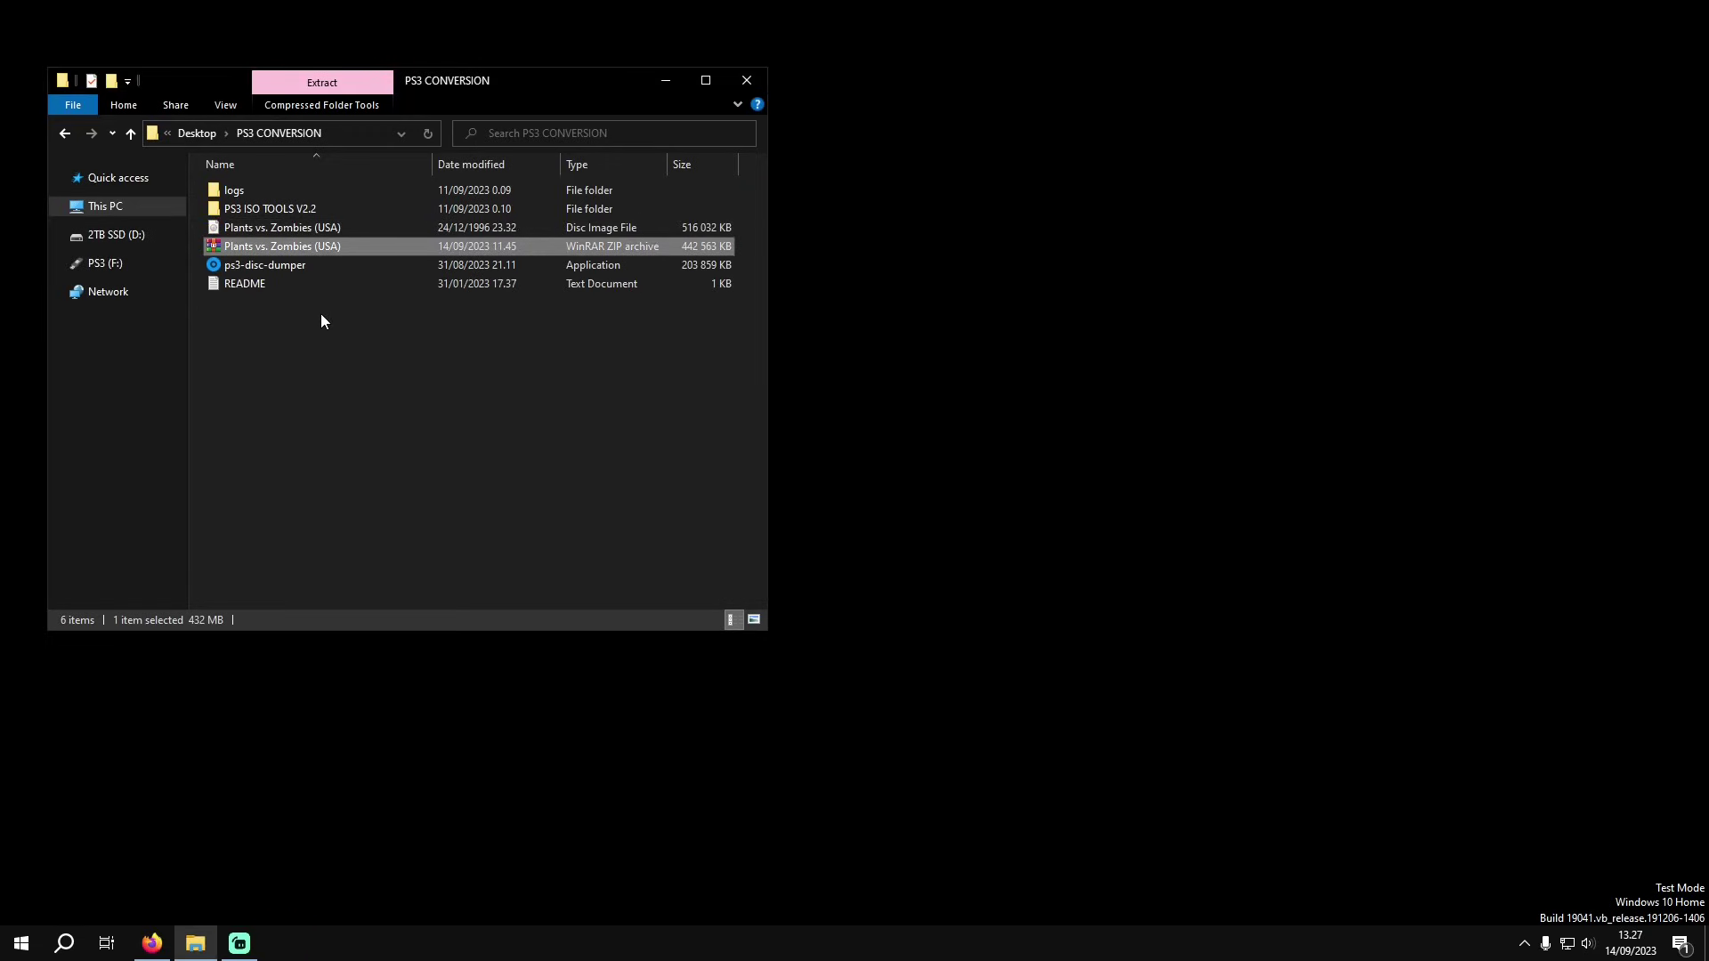
Step: Delete the README text file and the Plants vs. Zombies (USA) ZIP archive
left_click_drag(301, 322, 278, 287)
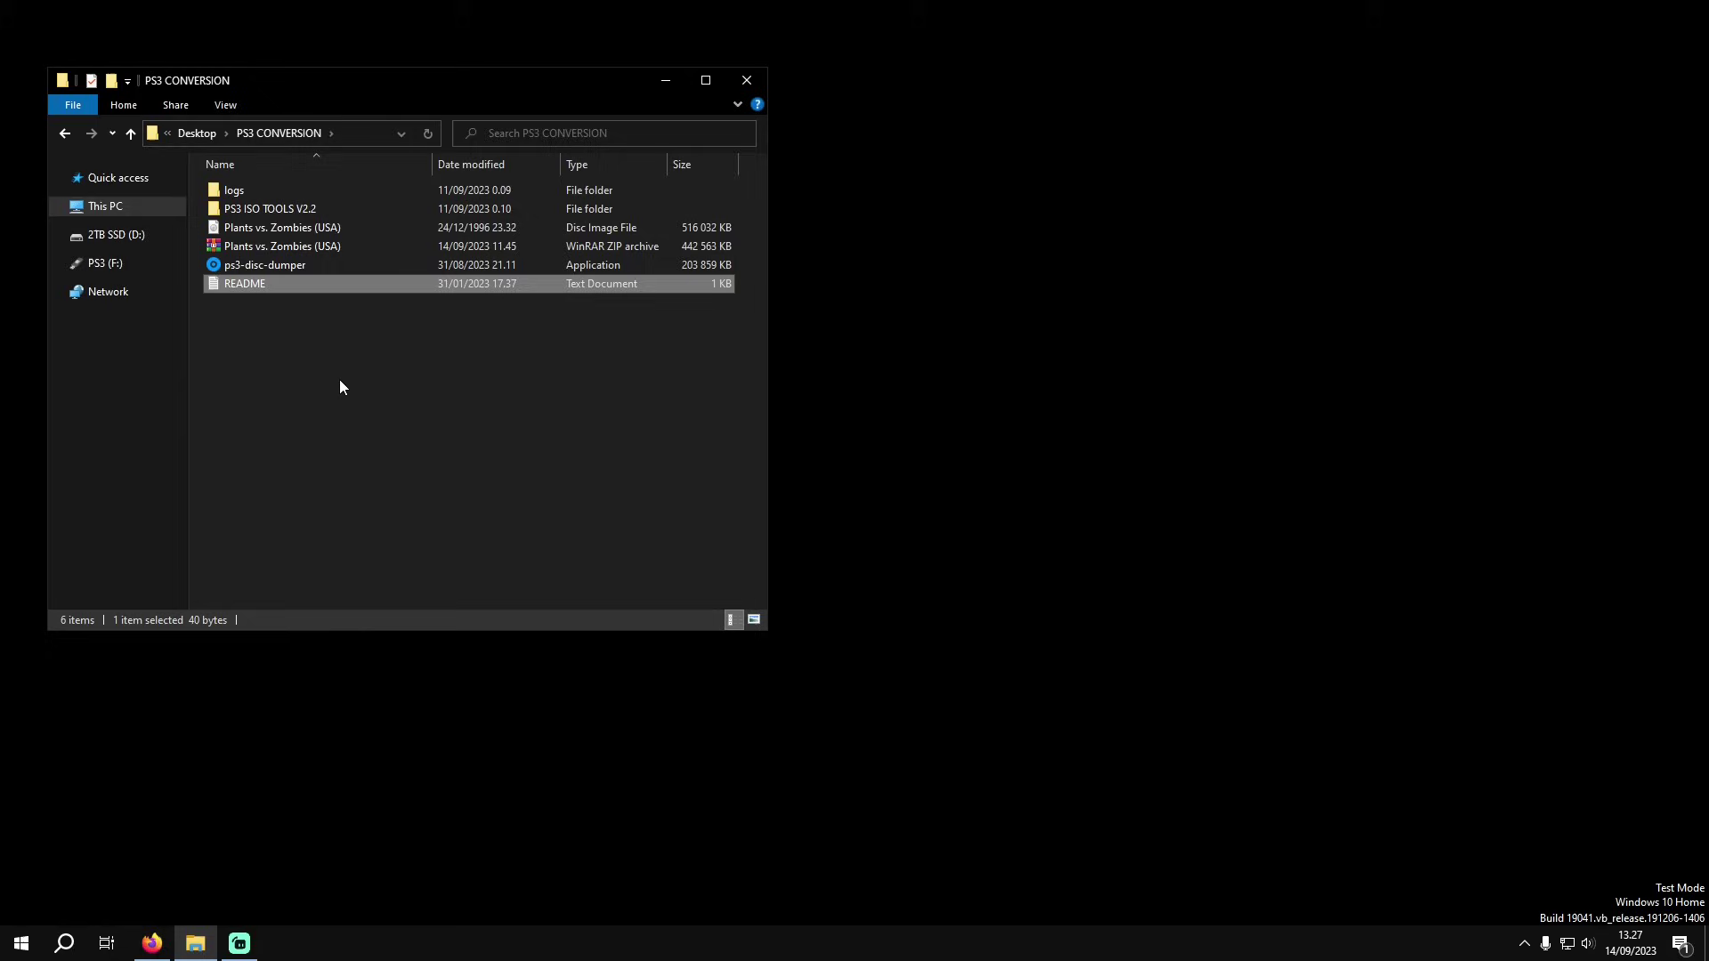
key("Delete")
left_click(301, 249)
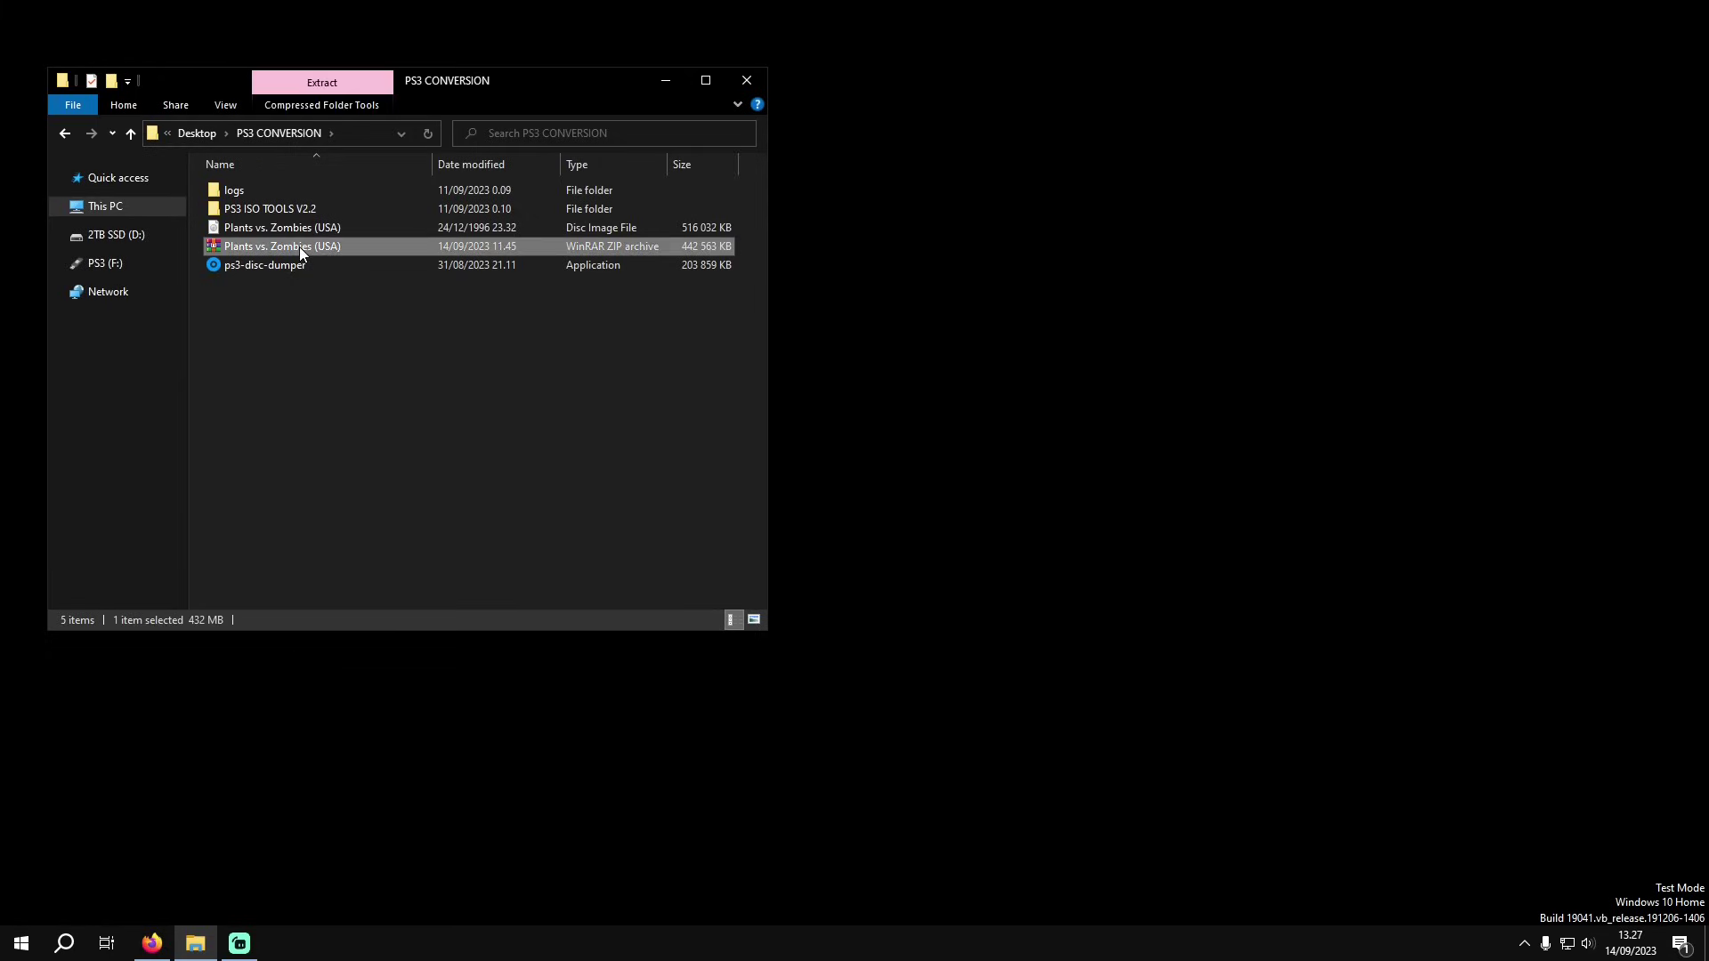
key("Delete")
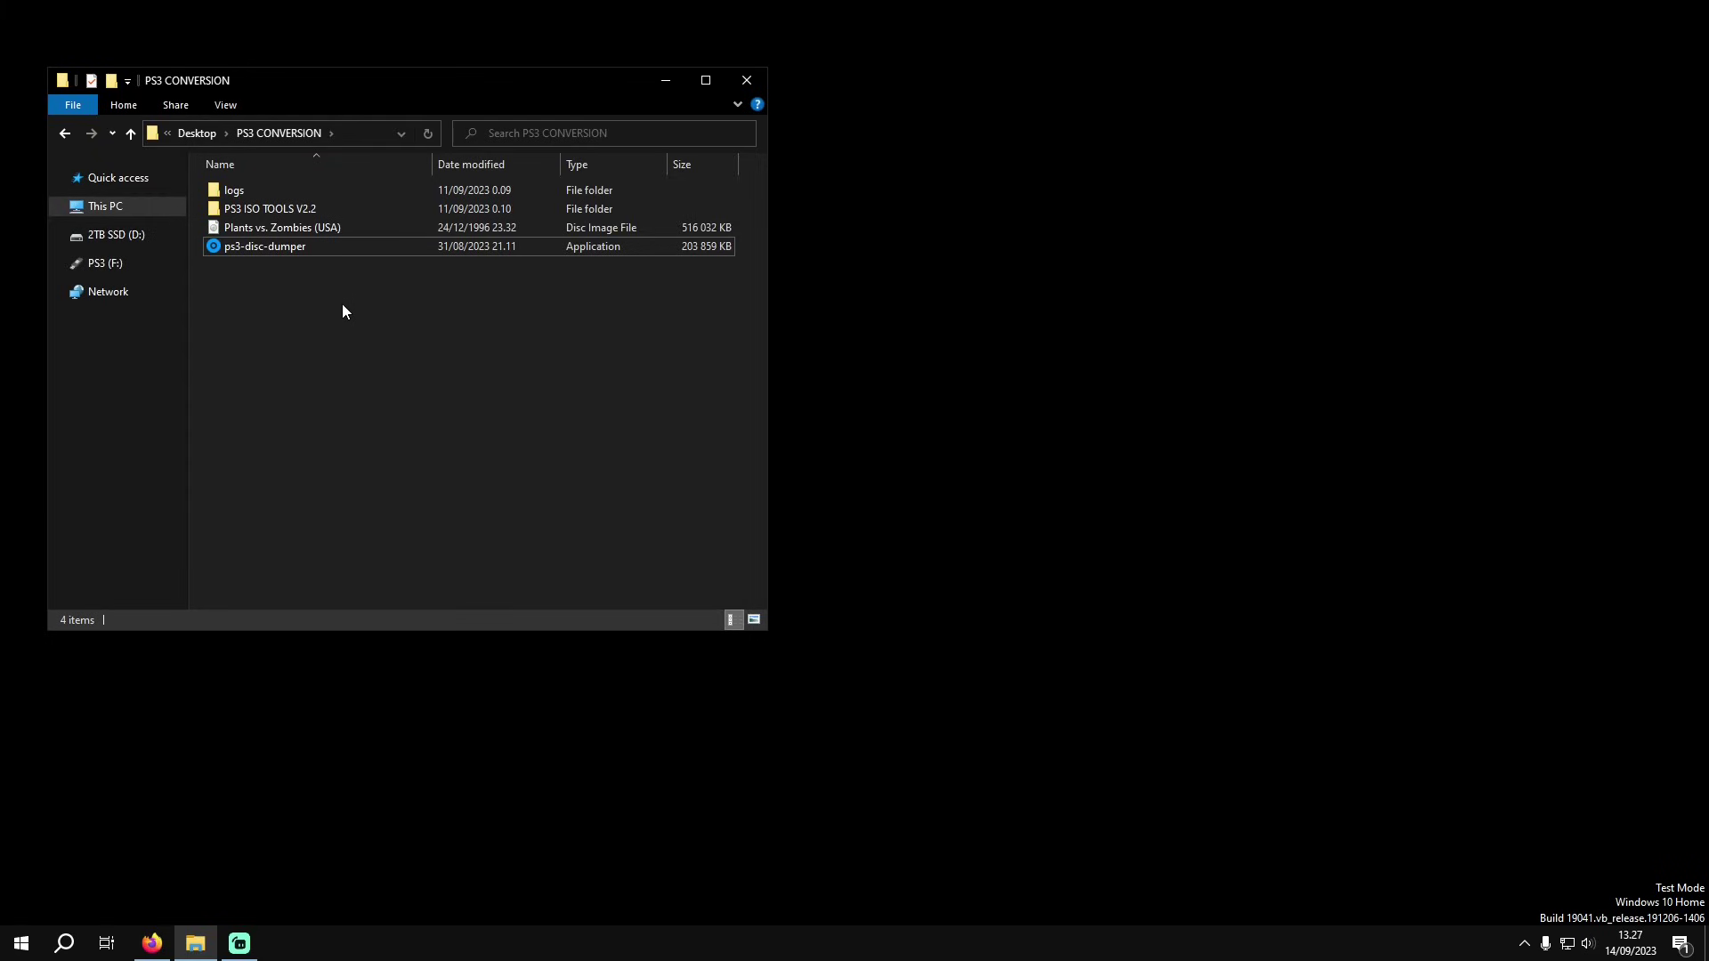
Step: Mount the Plants vs. Zombies (USA) disc image as a virtual drive and return to the PS3 CONVERSION folder
left_click(319, 235)
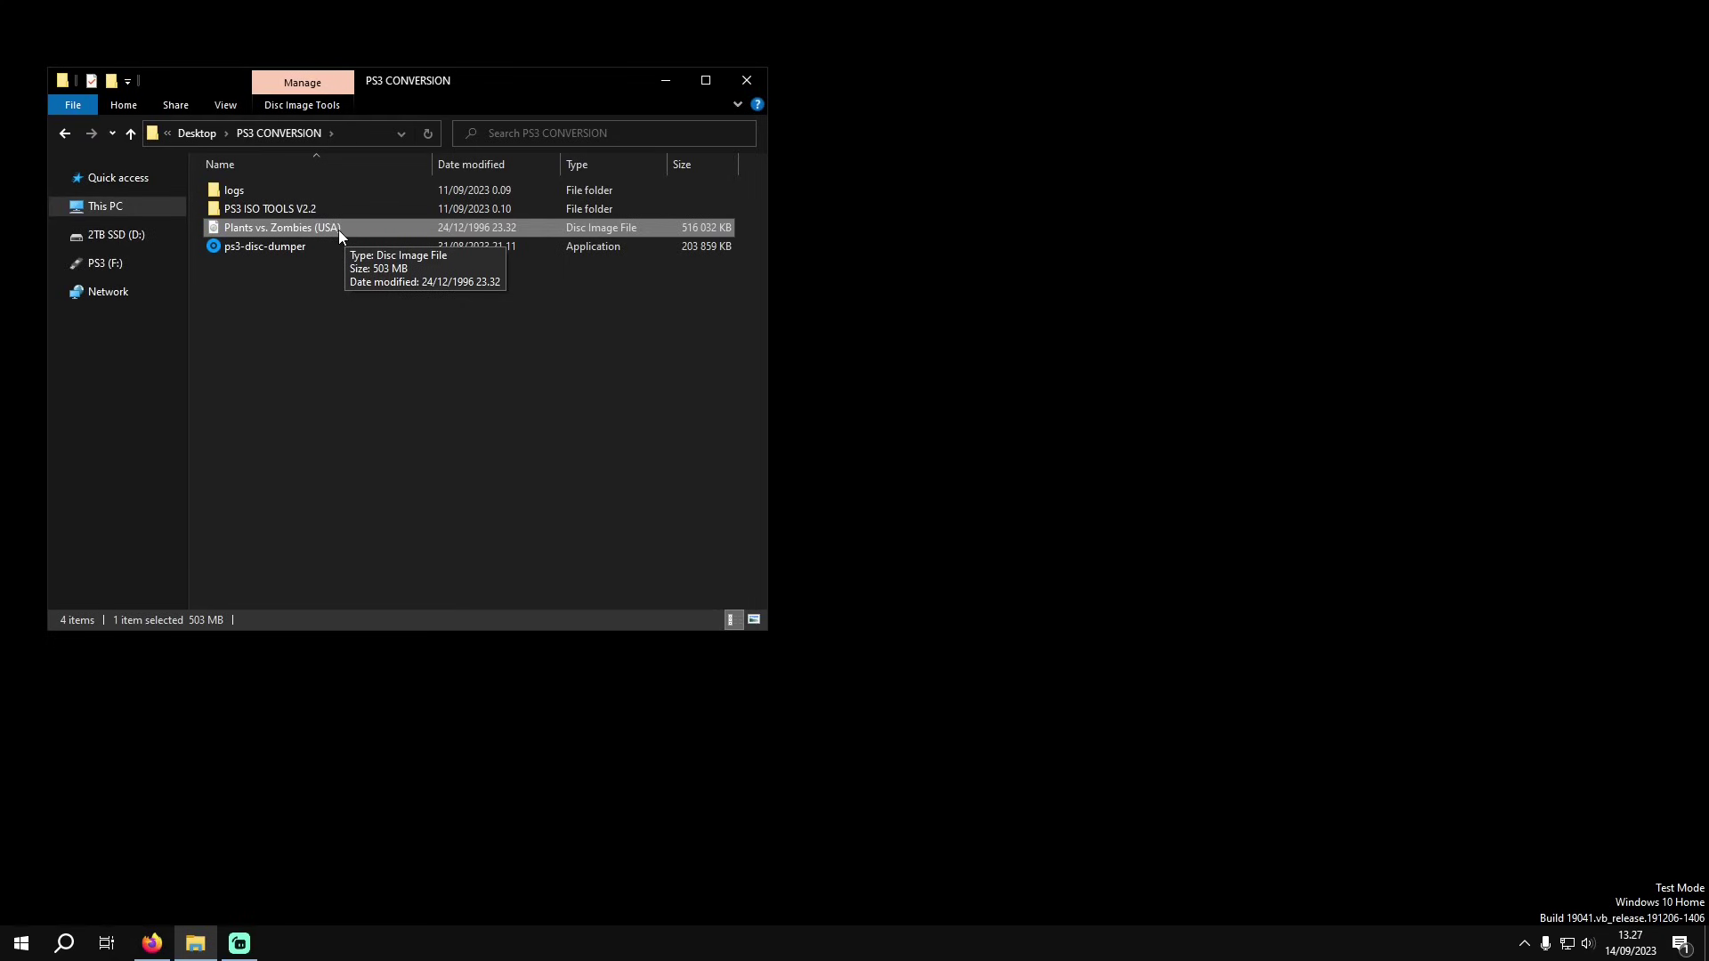
right_click(339, 229)
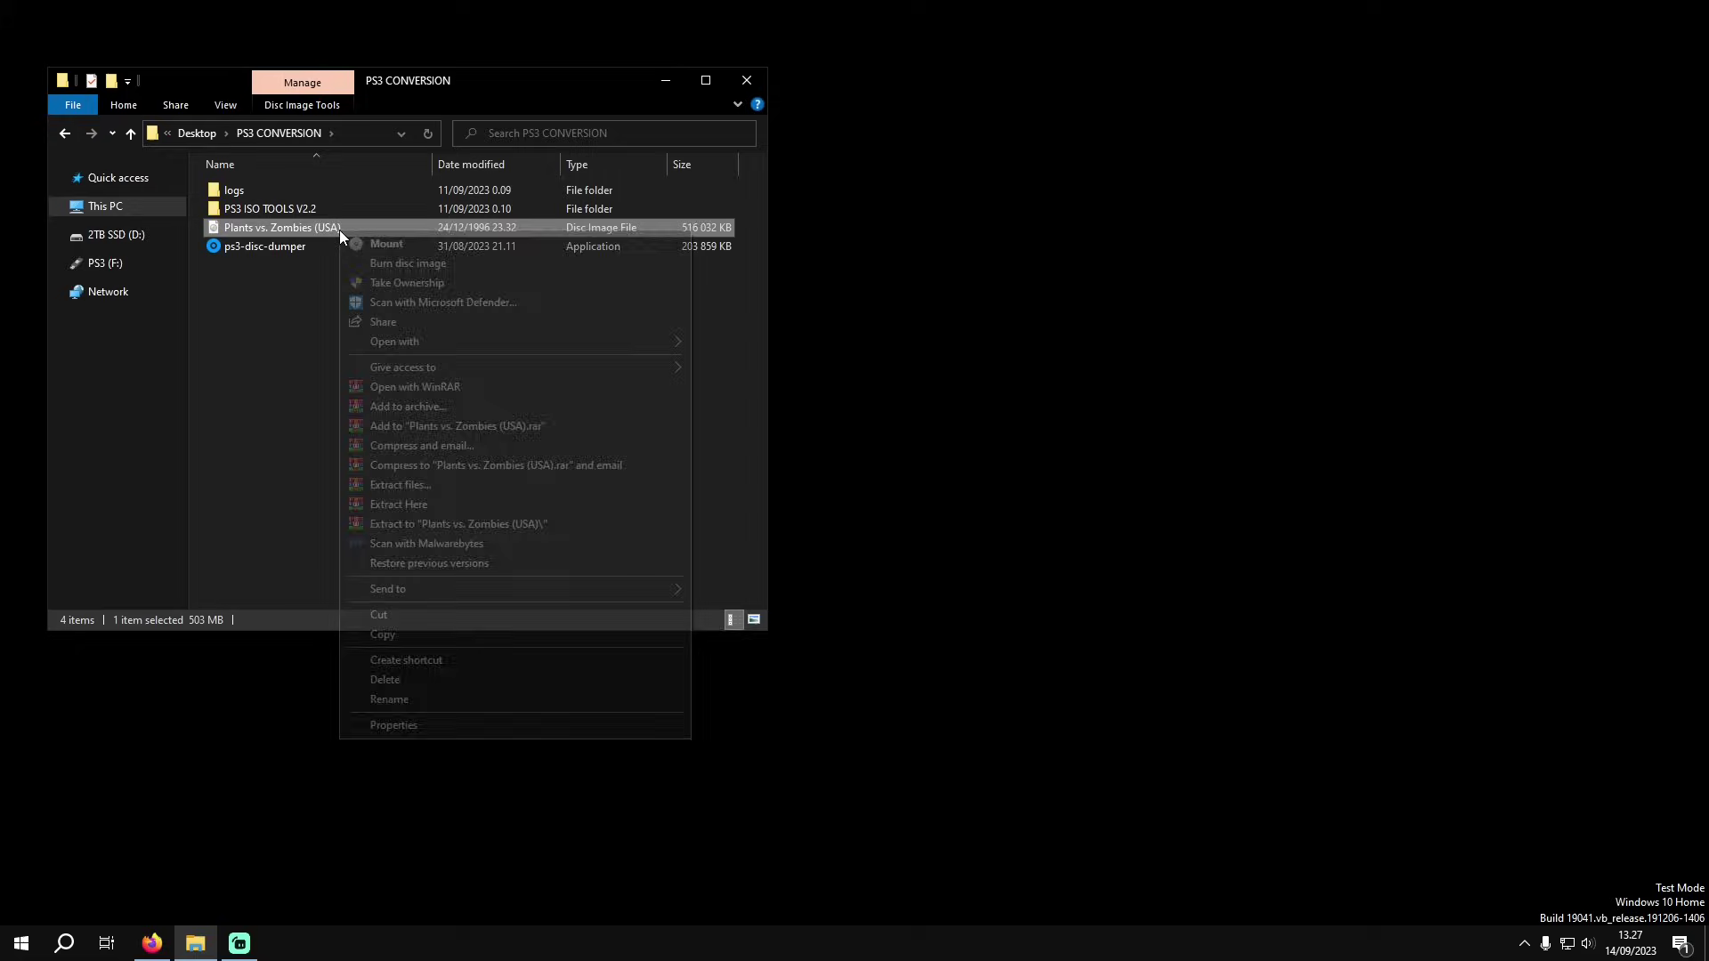
left_click(404, 242)
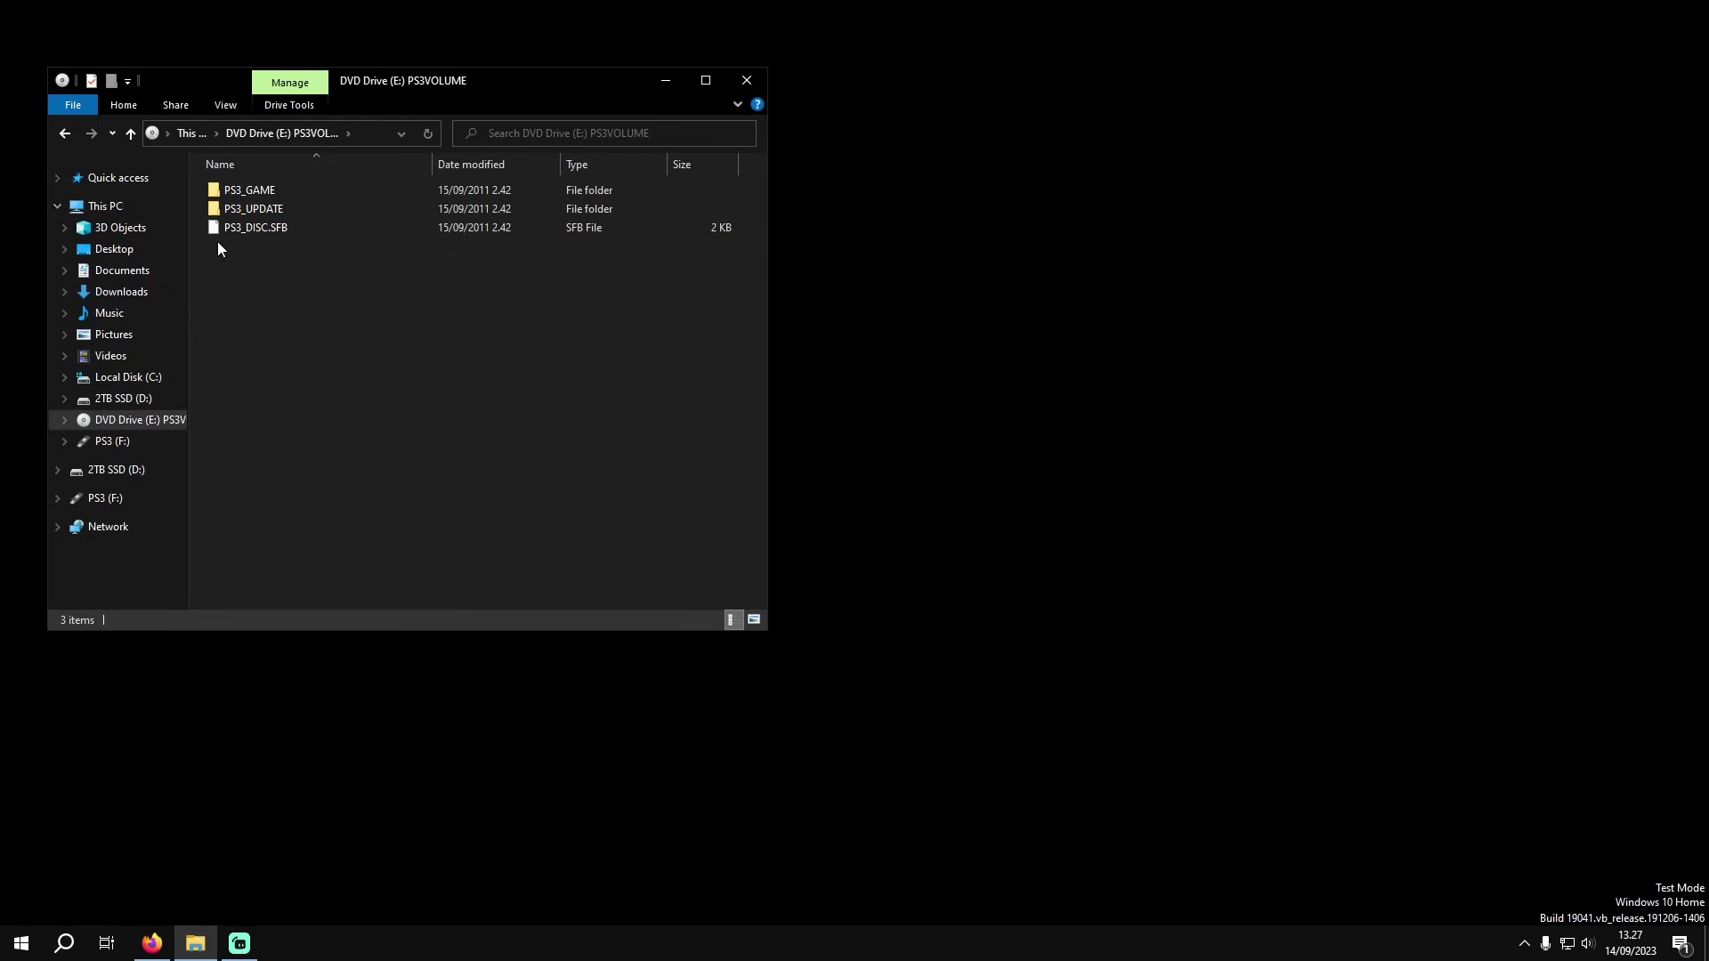
left_click(68, 133)
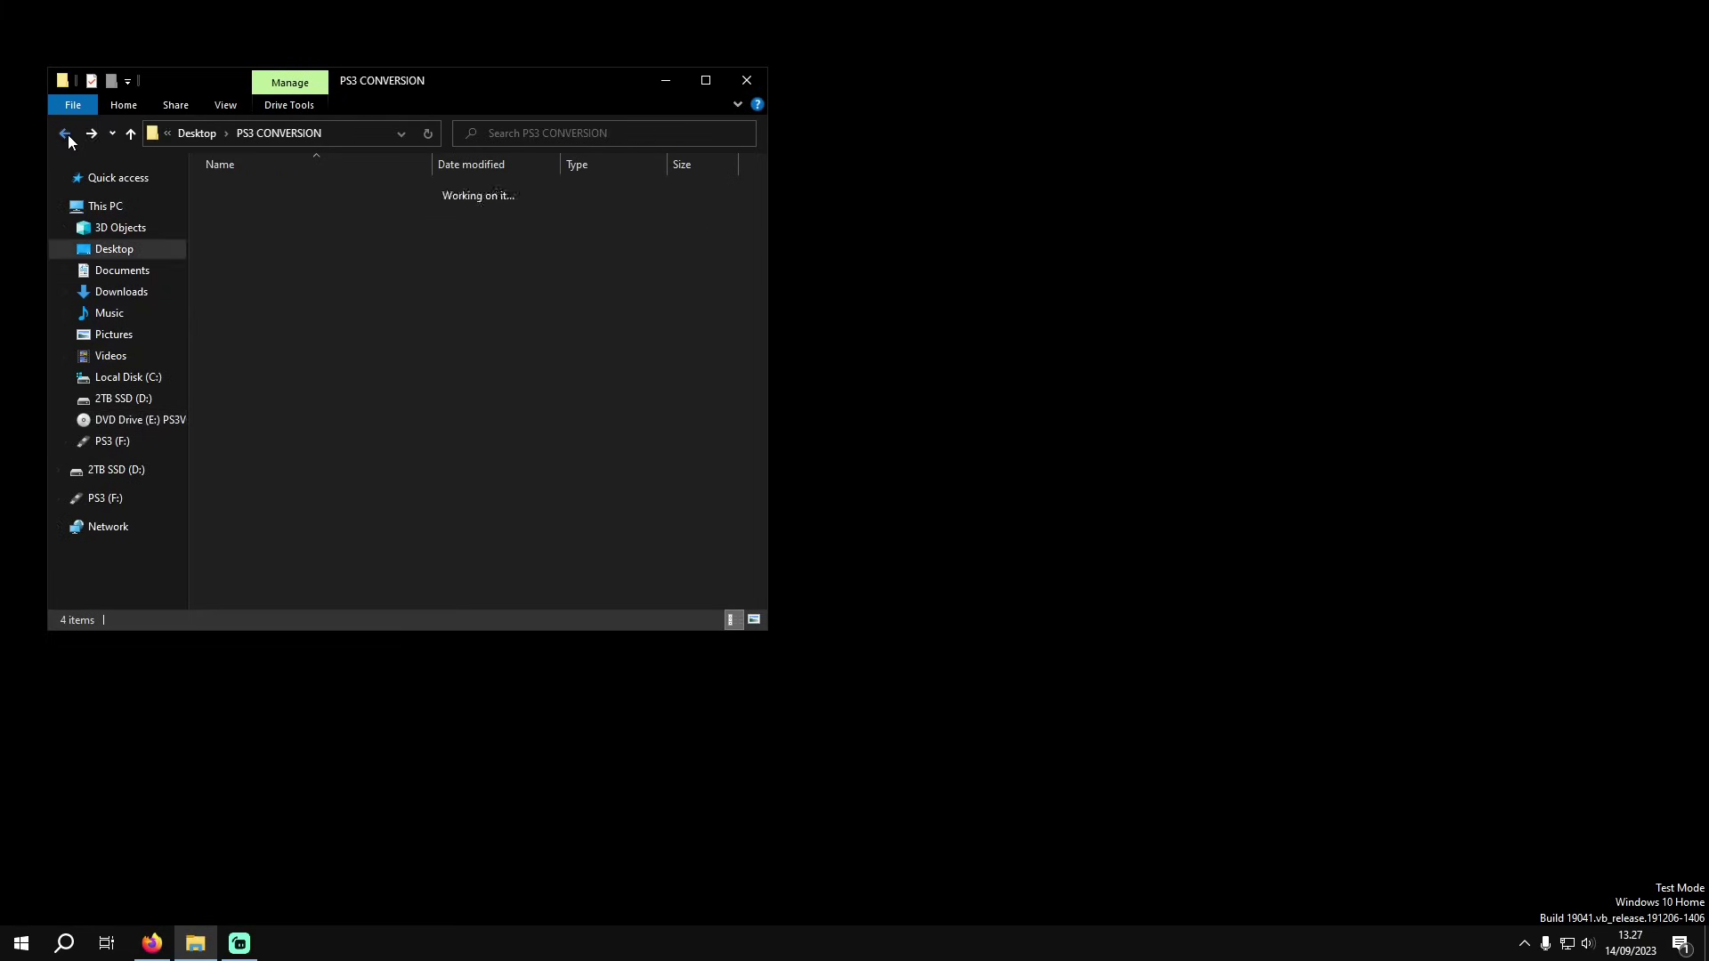
left_click(307, 301)
Step: Run ps3-disc-dumper, dump the mounted Plants vs. Zombies disc into a decrypted folder, and close the dumper
left_click(278, 249)
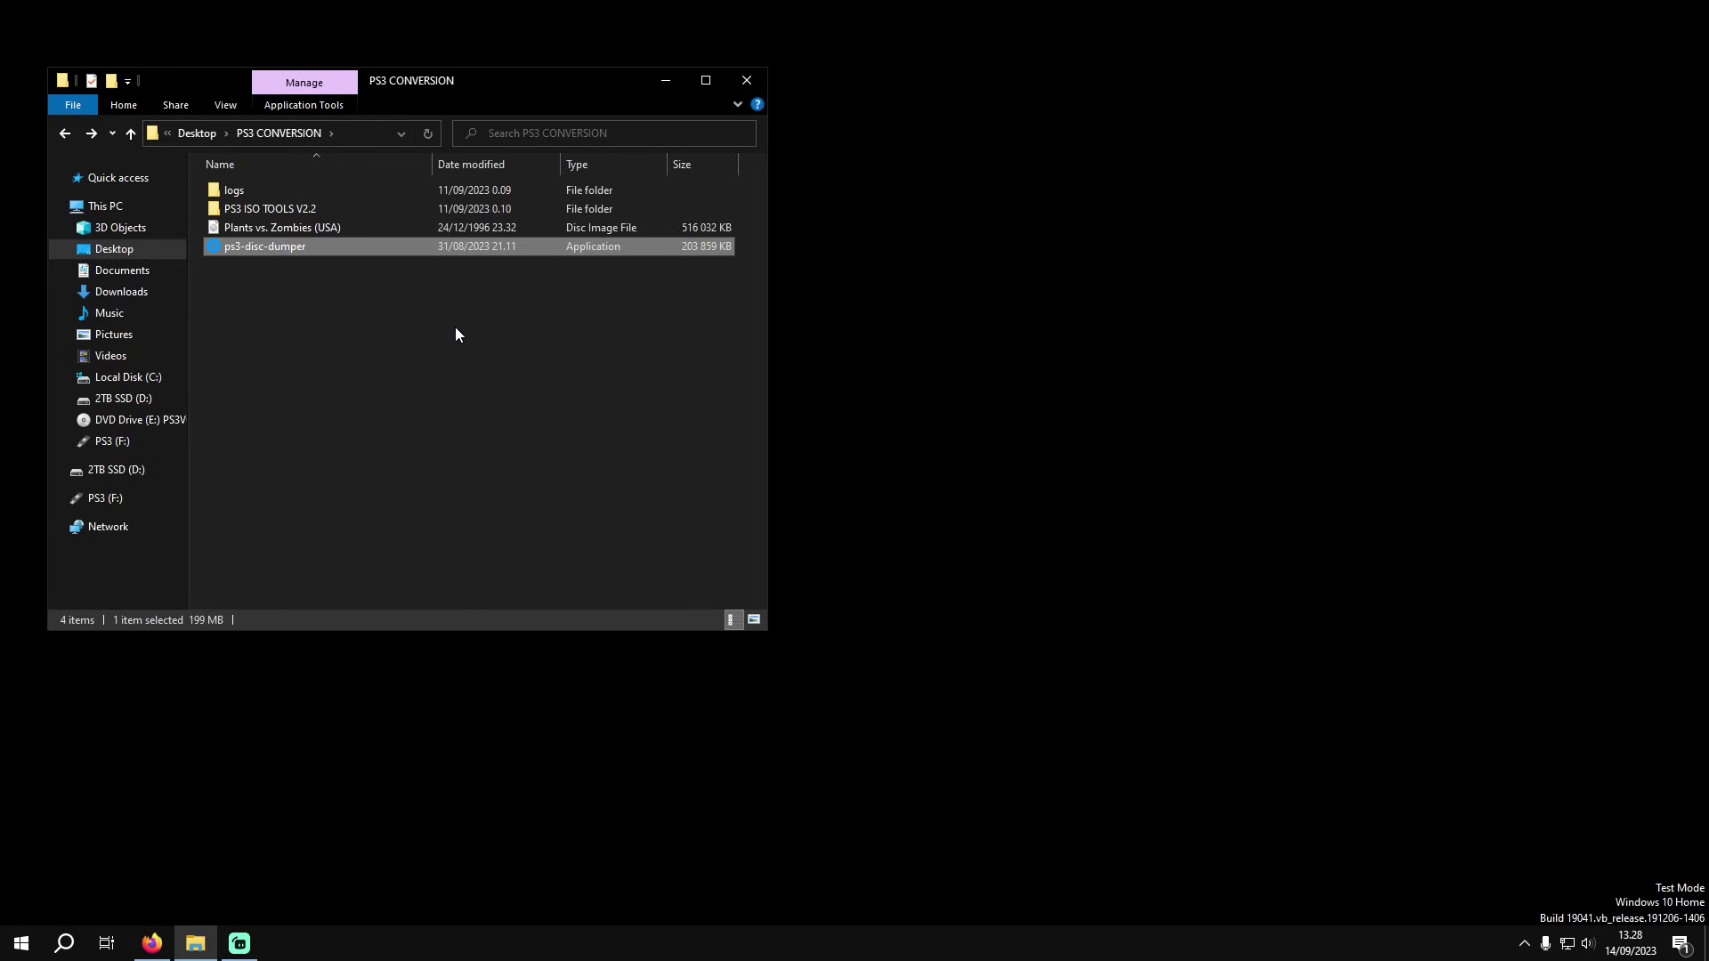
key("Return")
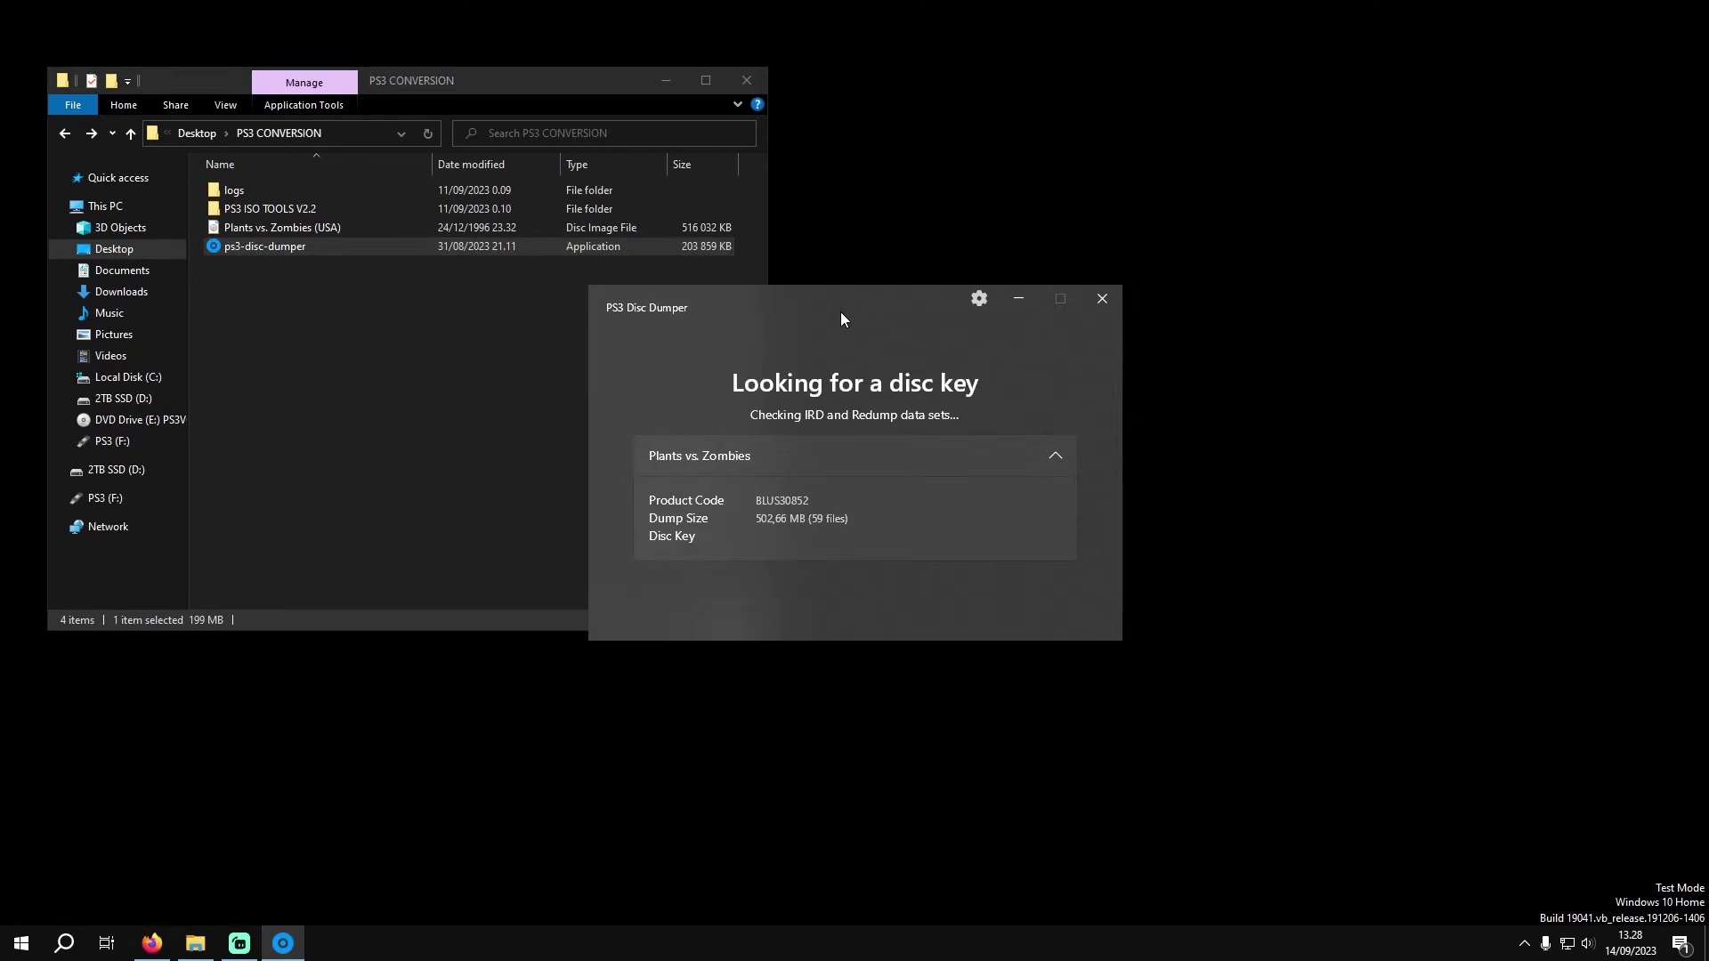
mouse_move(838, 306)
left_mouse_down()
mouse_move(726, 307)
mouse_move(867, 322)
left_mouse_up()
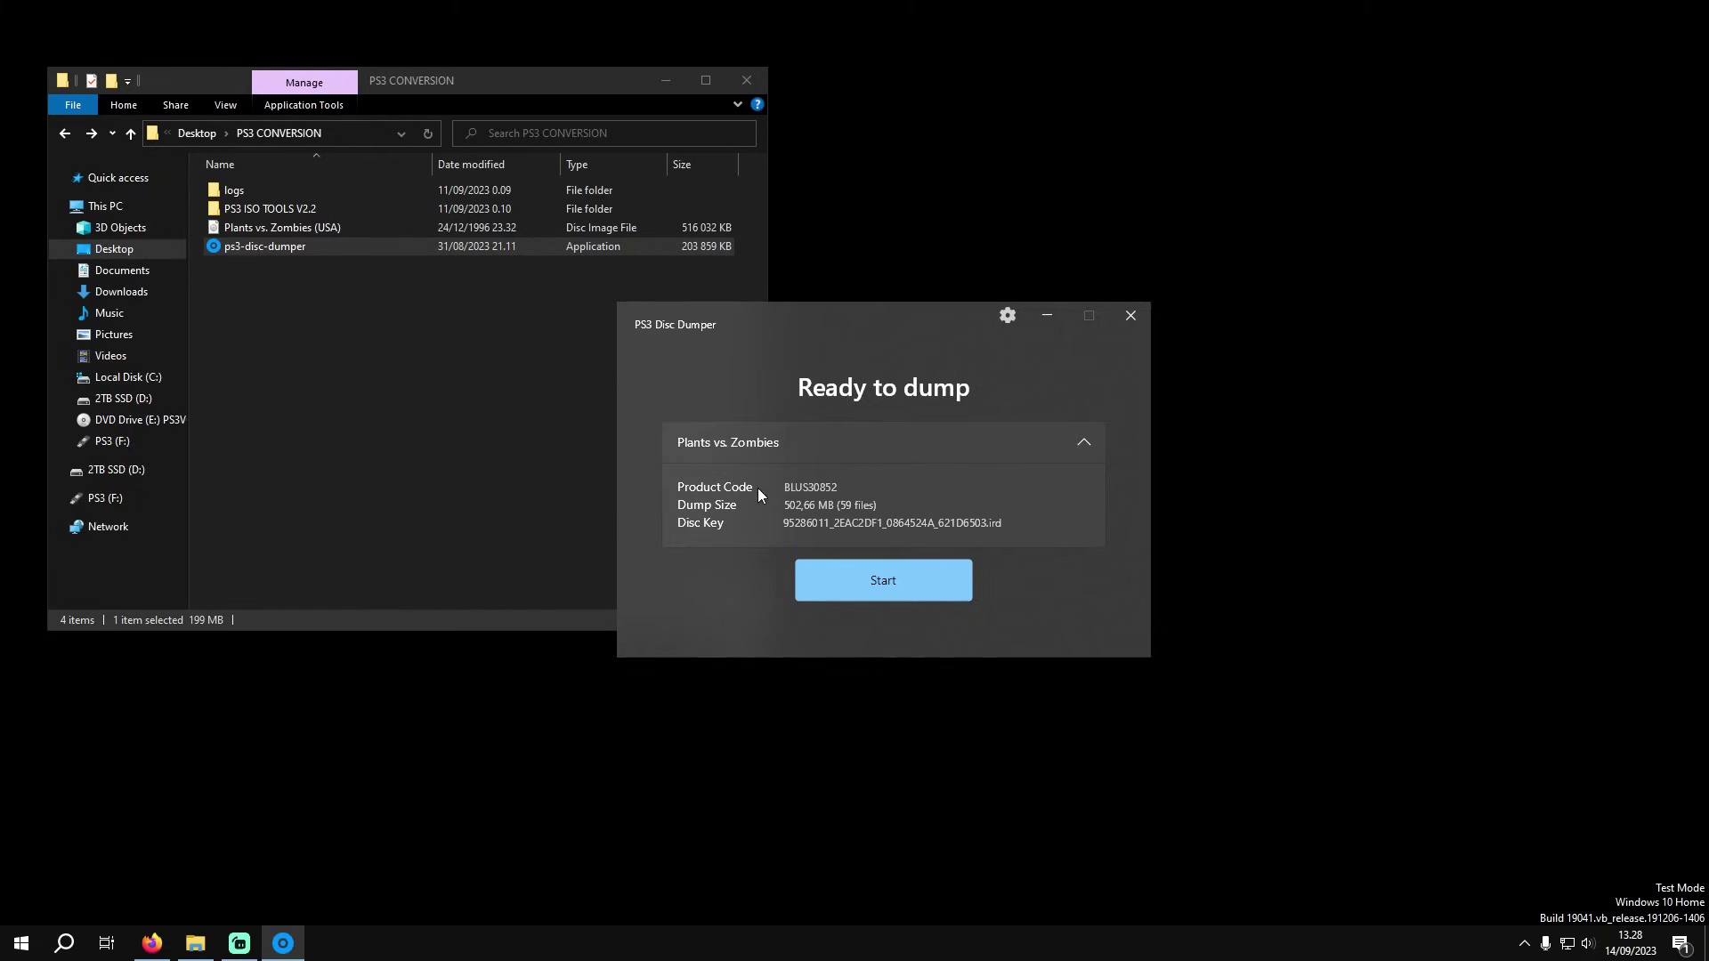
left_click(1073, 454)
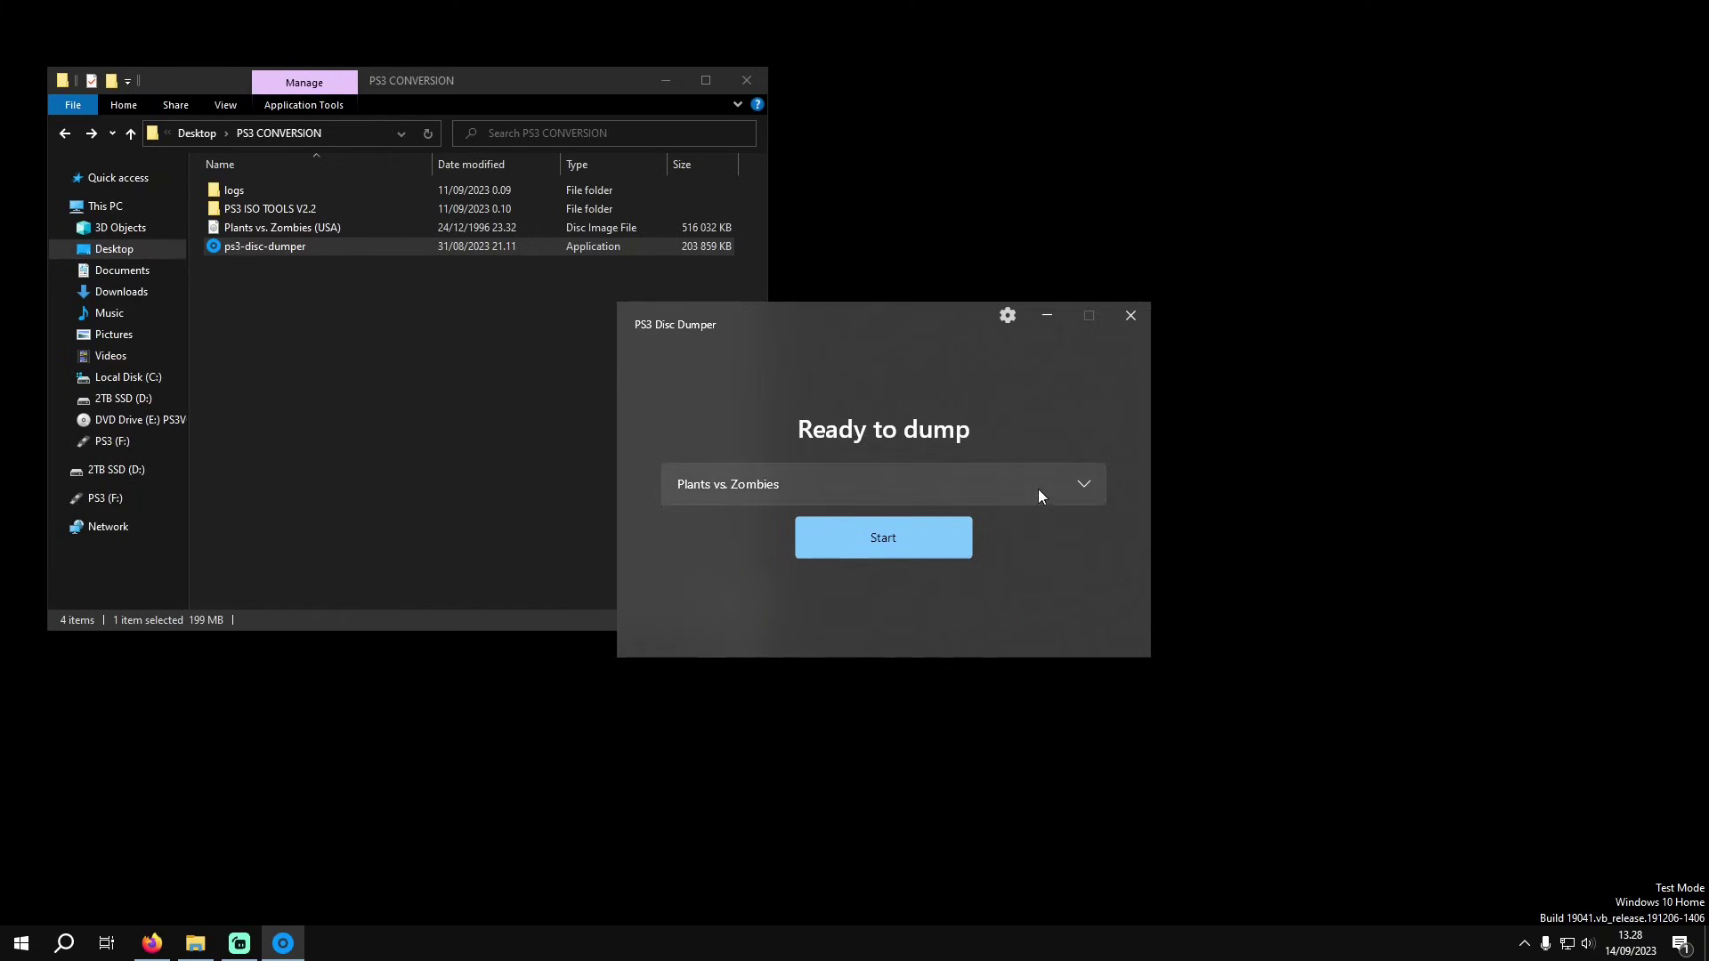
left_click(909, 550)
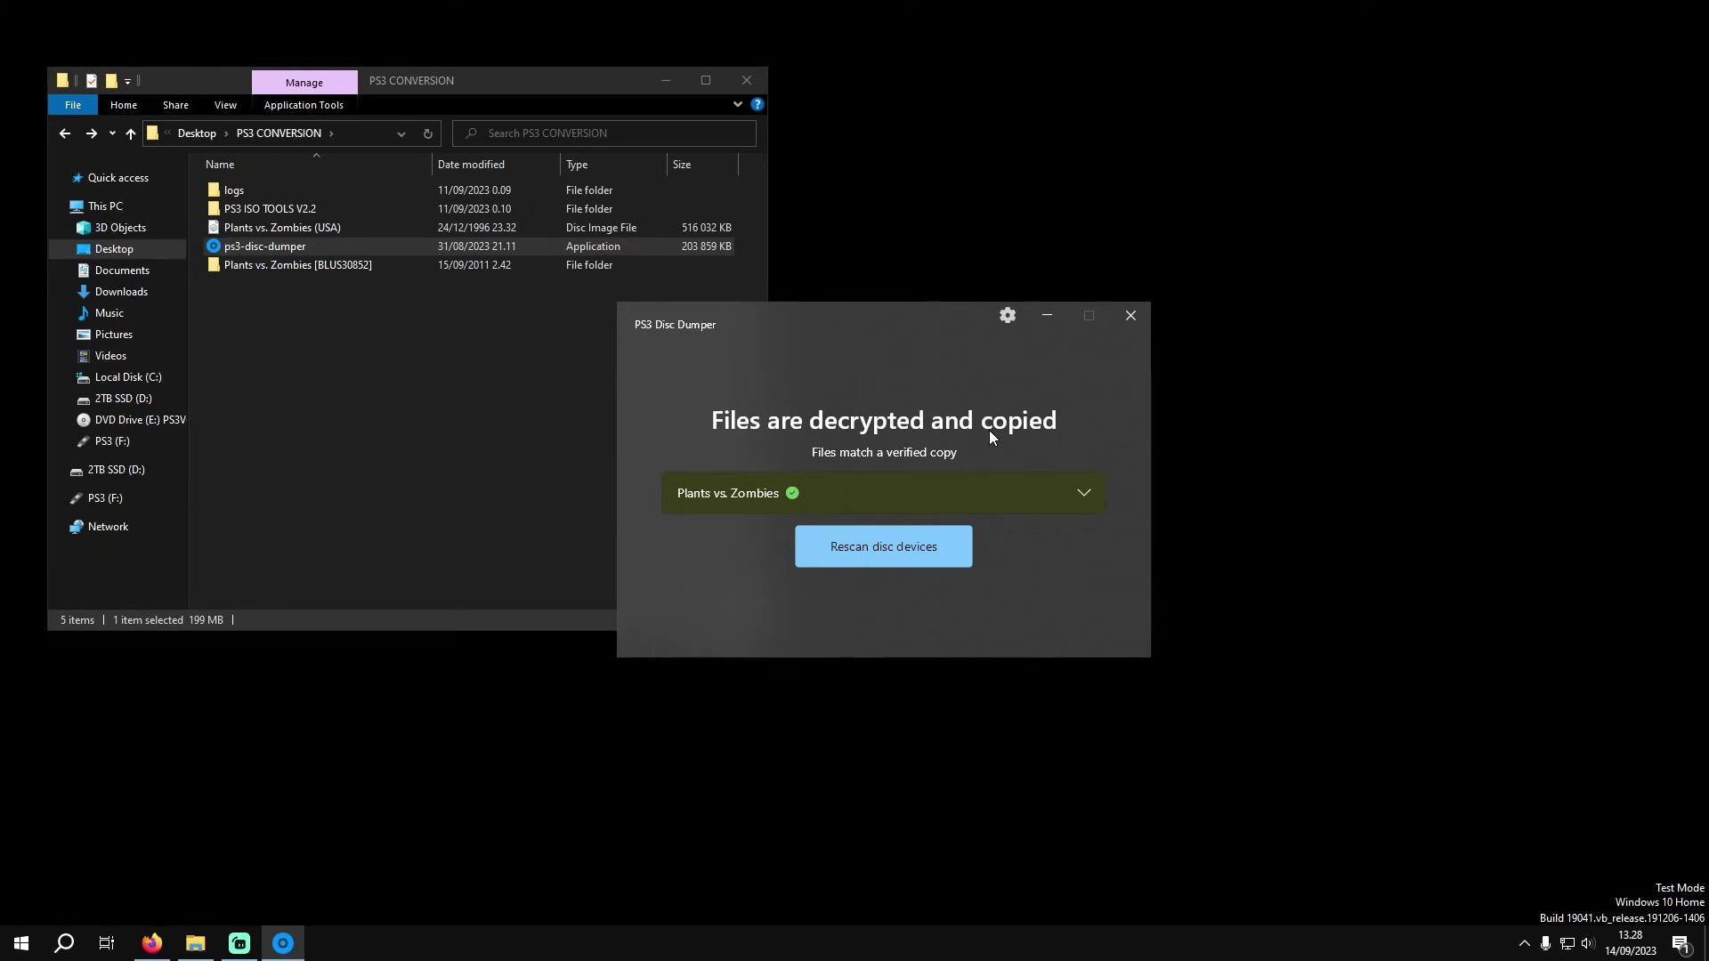
left_click(1131, 316)
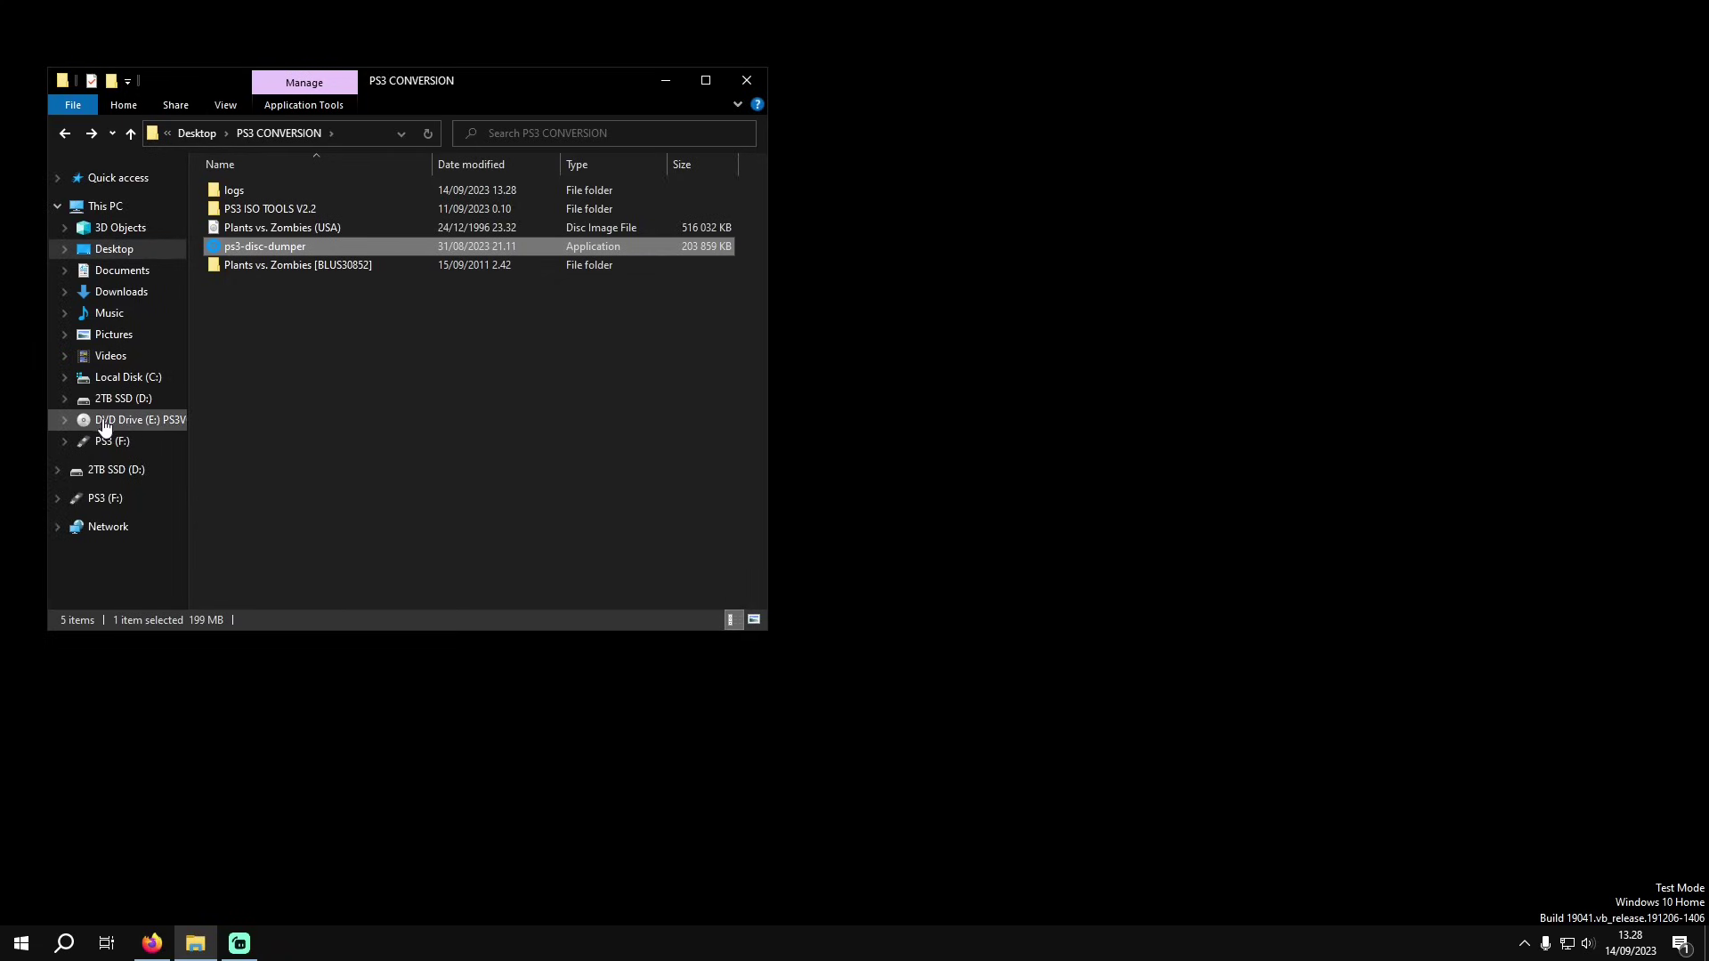
Step: Eject the mounted DVD Drive (E:) and delete the Plants vs. Zombies (USA) disc image file
right_click(163, 429)
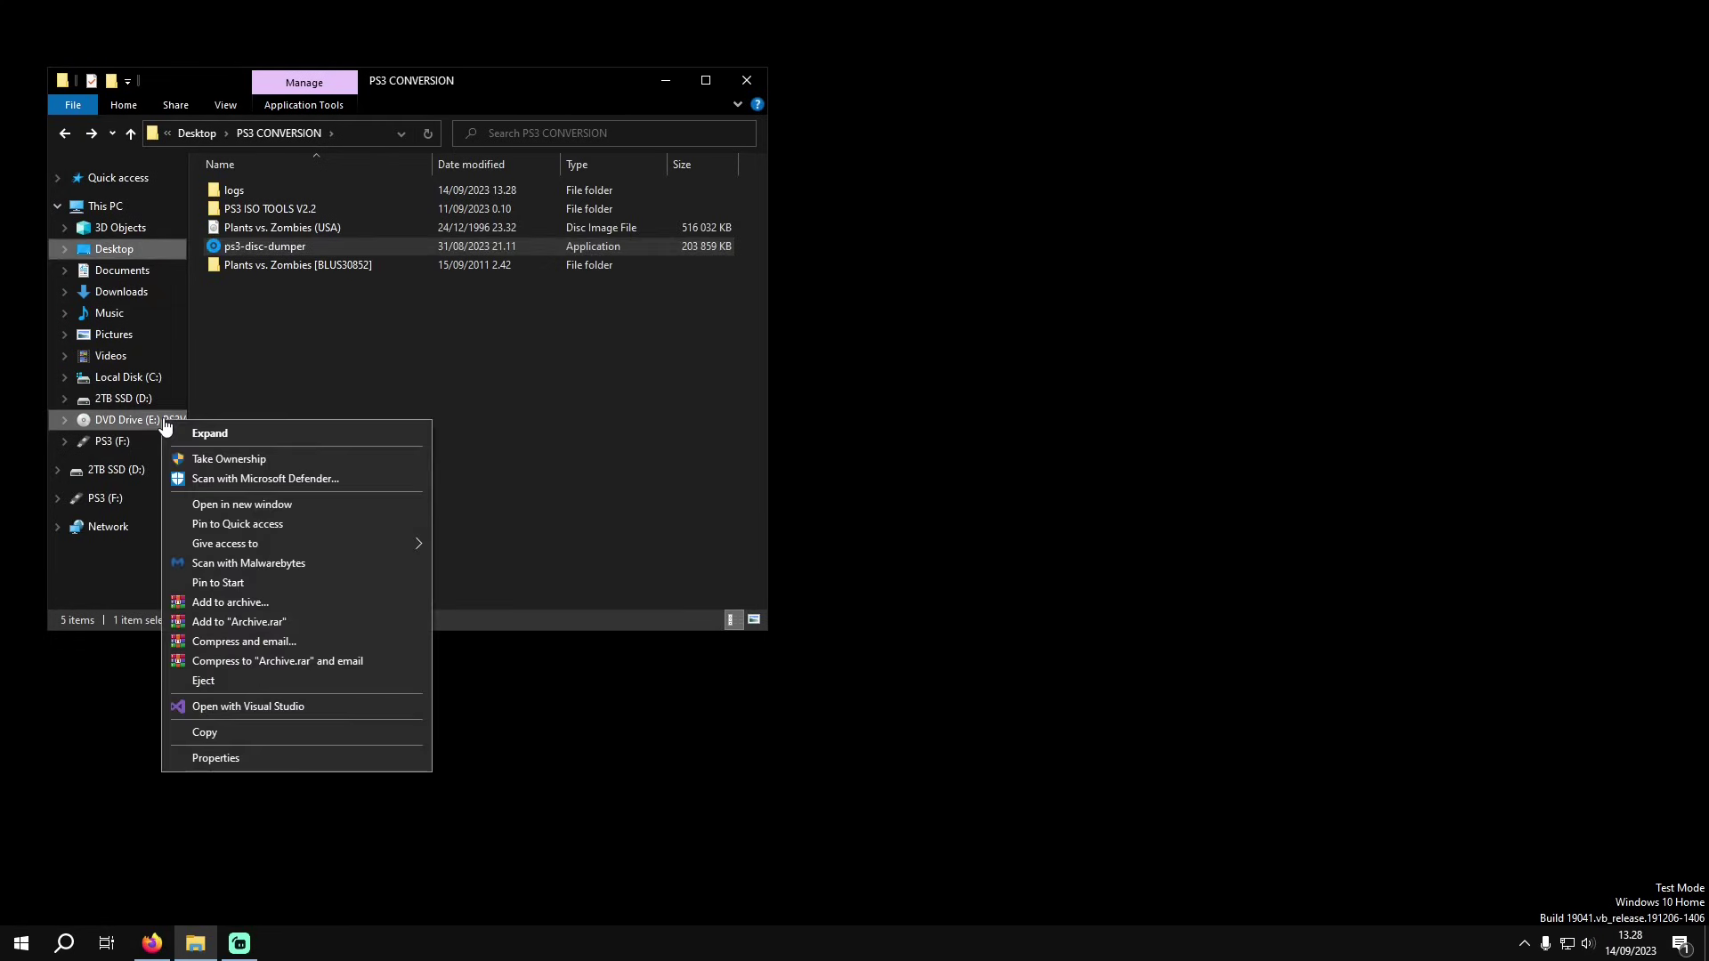
left_click(264, 680)
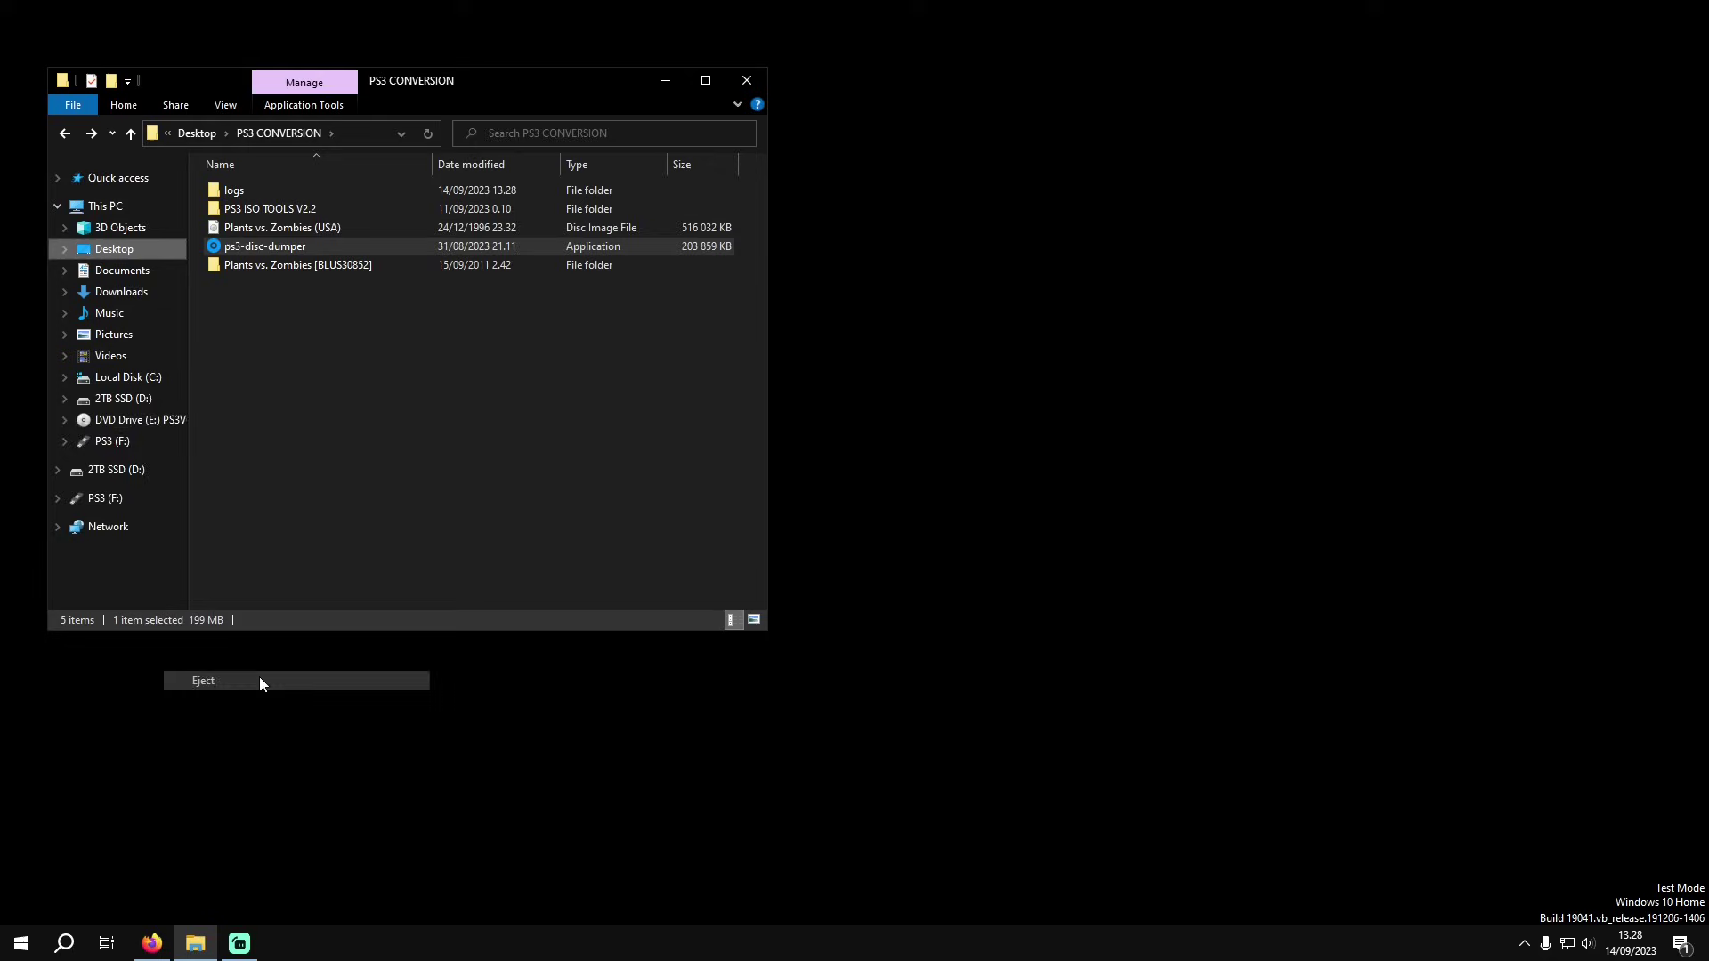
left_click(305, 229)
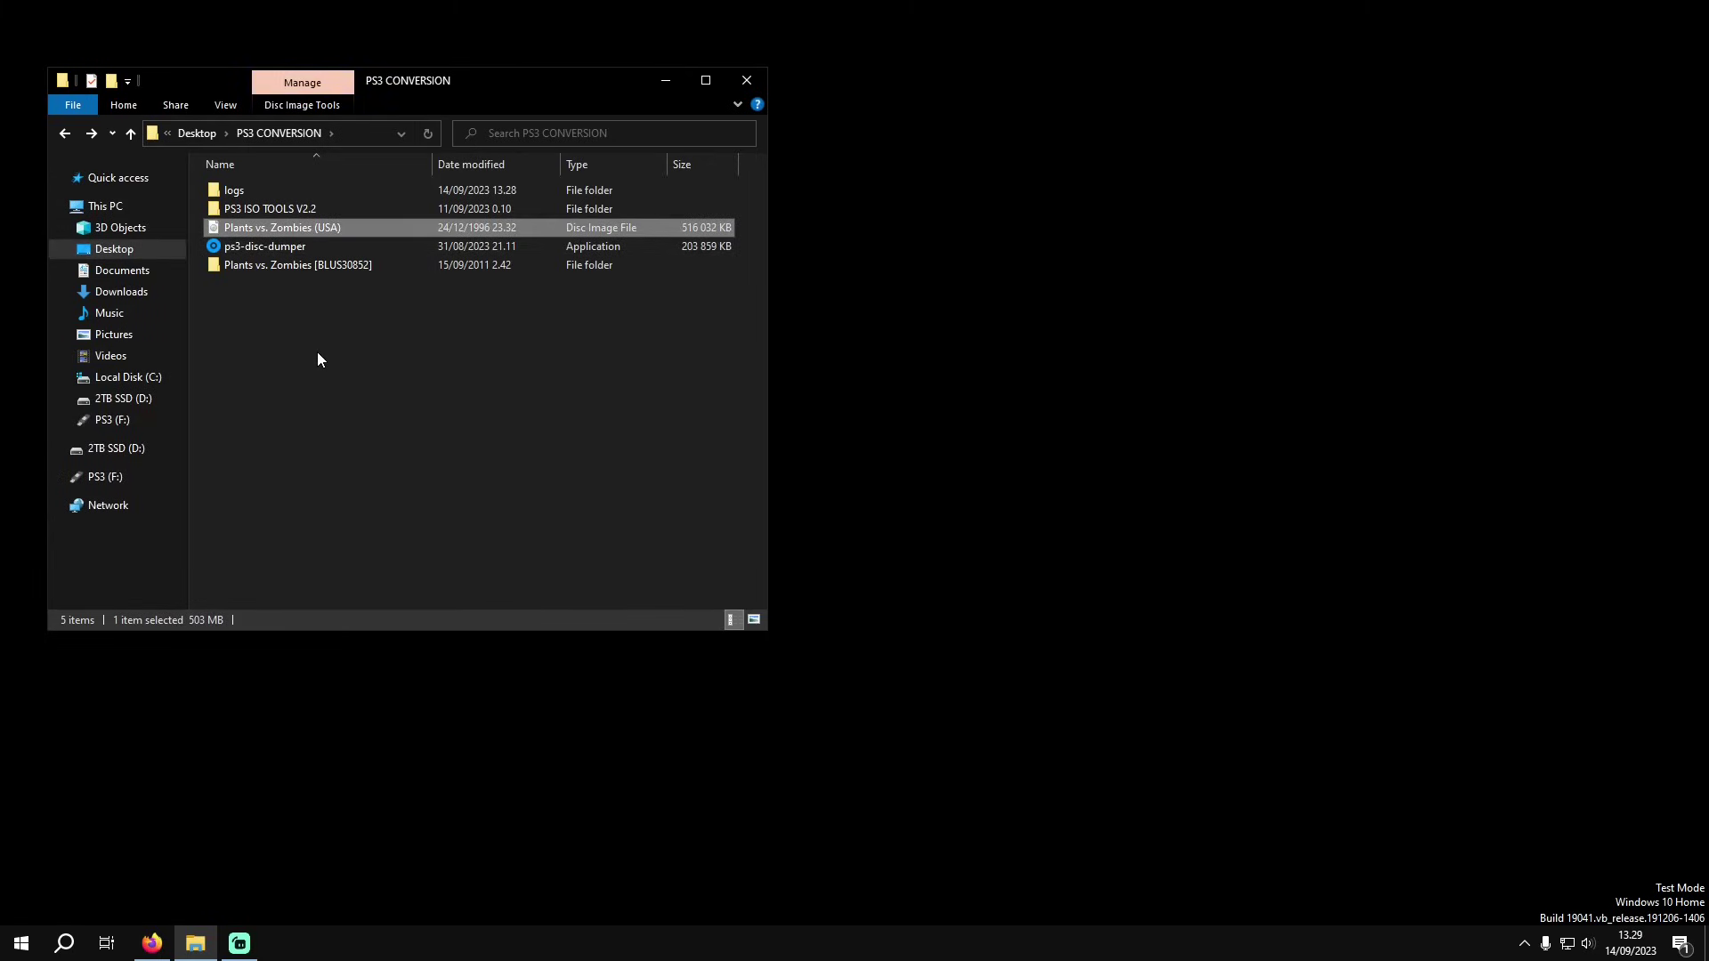
key("Delete")
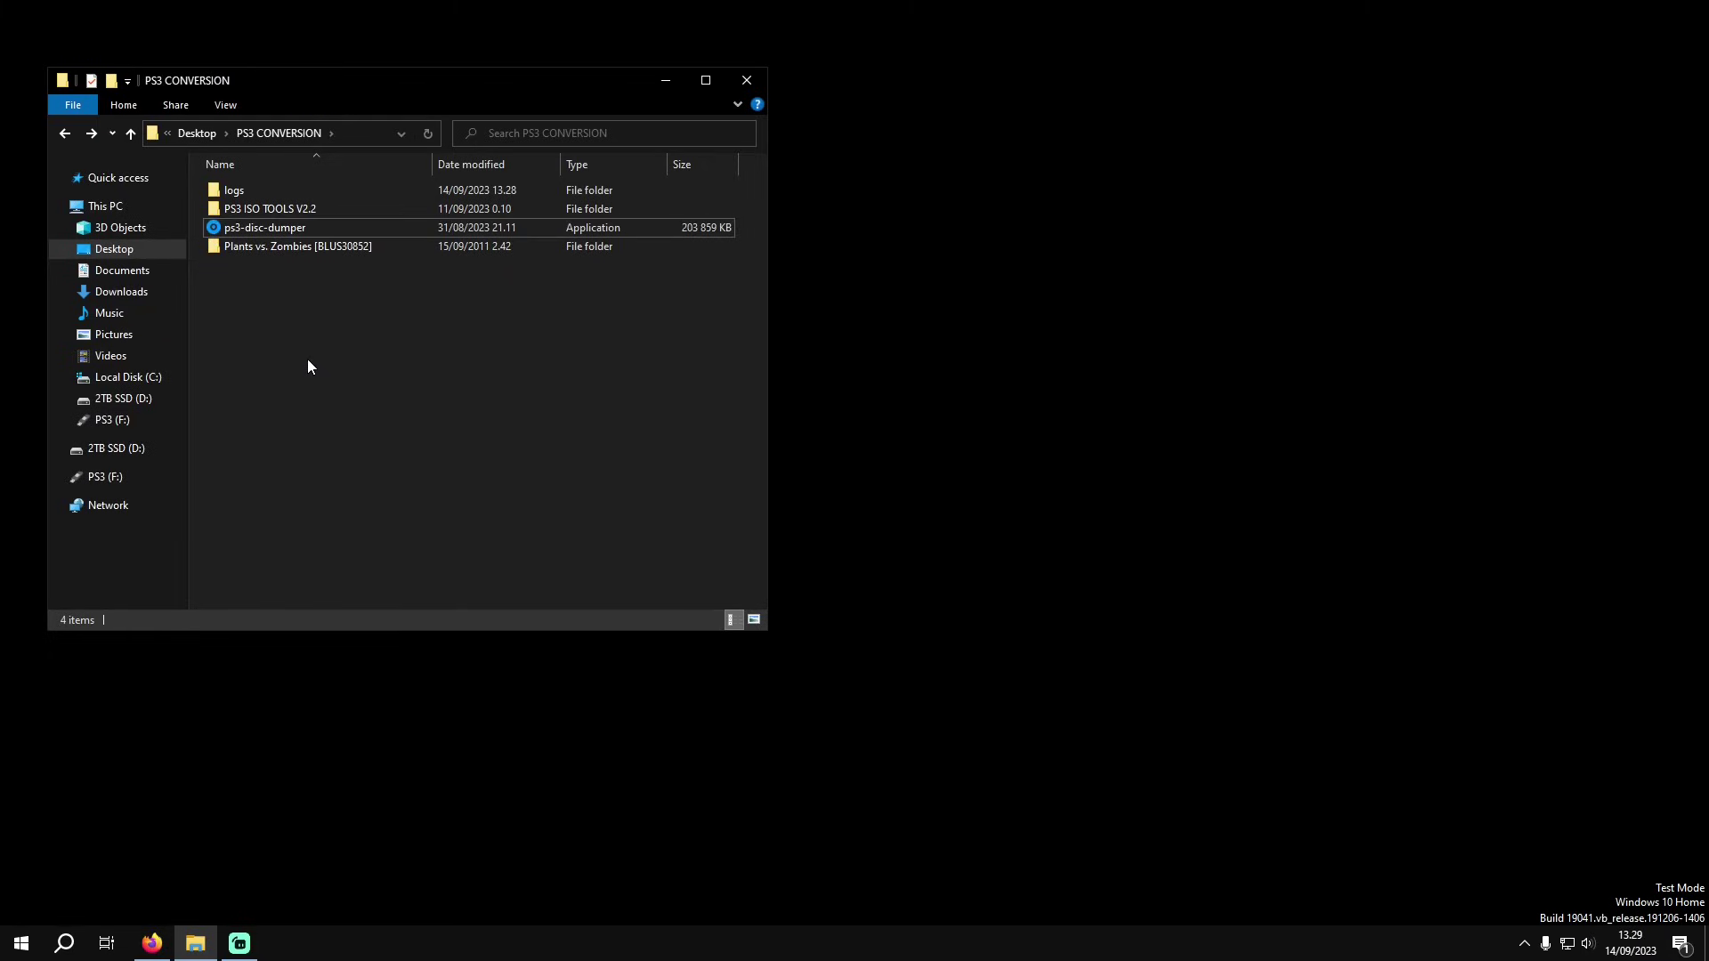
Step: Check the contents of the dumped Plants vs. Zombies [BLUS30852] folder and return to PS3 CONVERSION
left_click(325, 210)
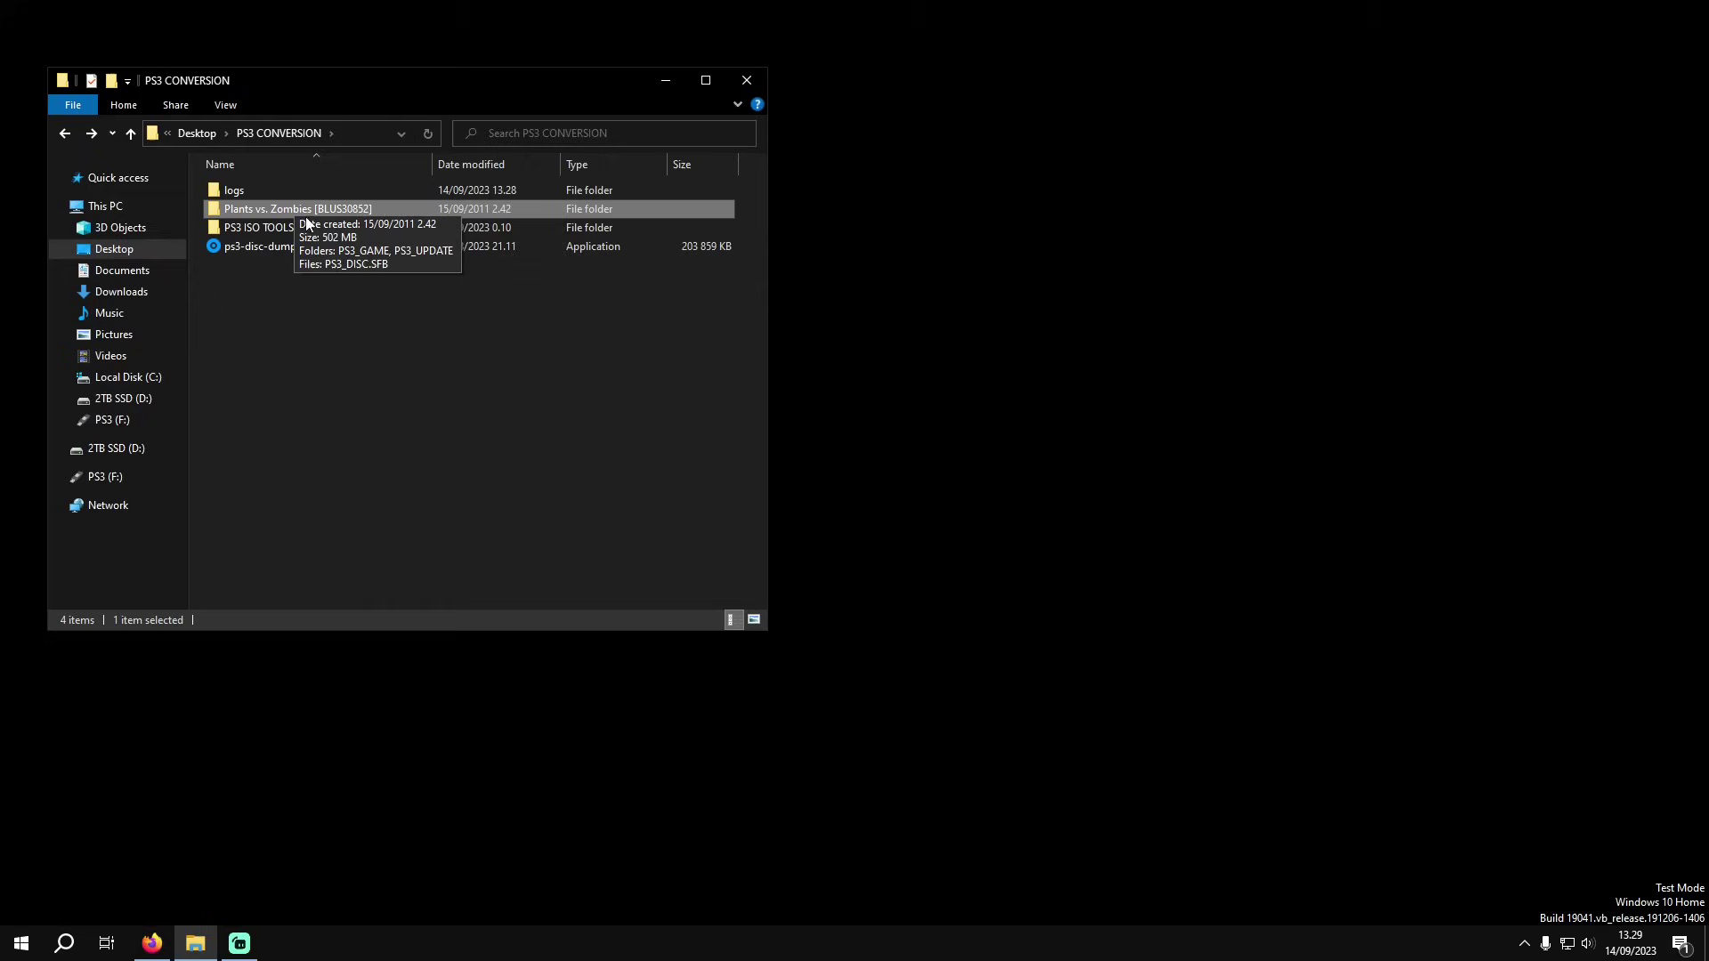
double_click(265, 206)
left_click(189, 136)
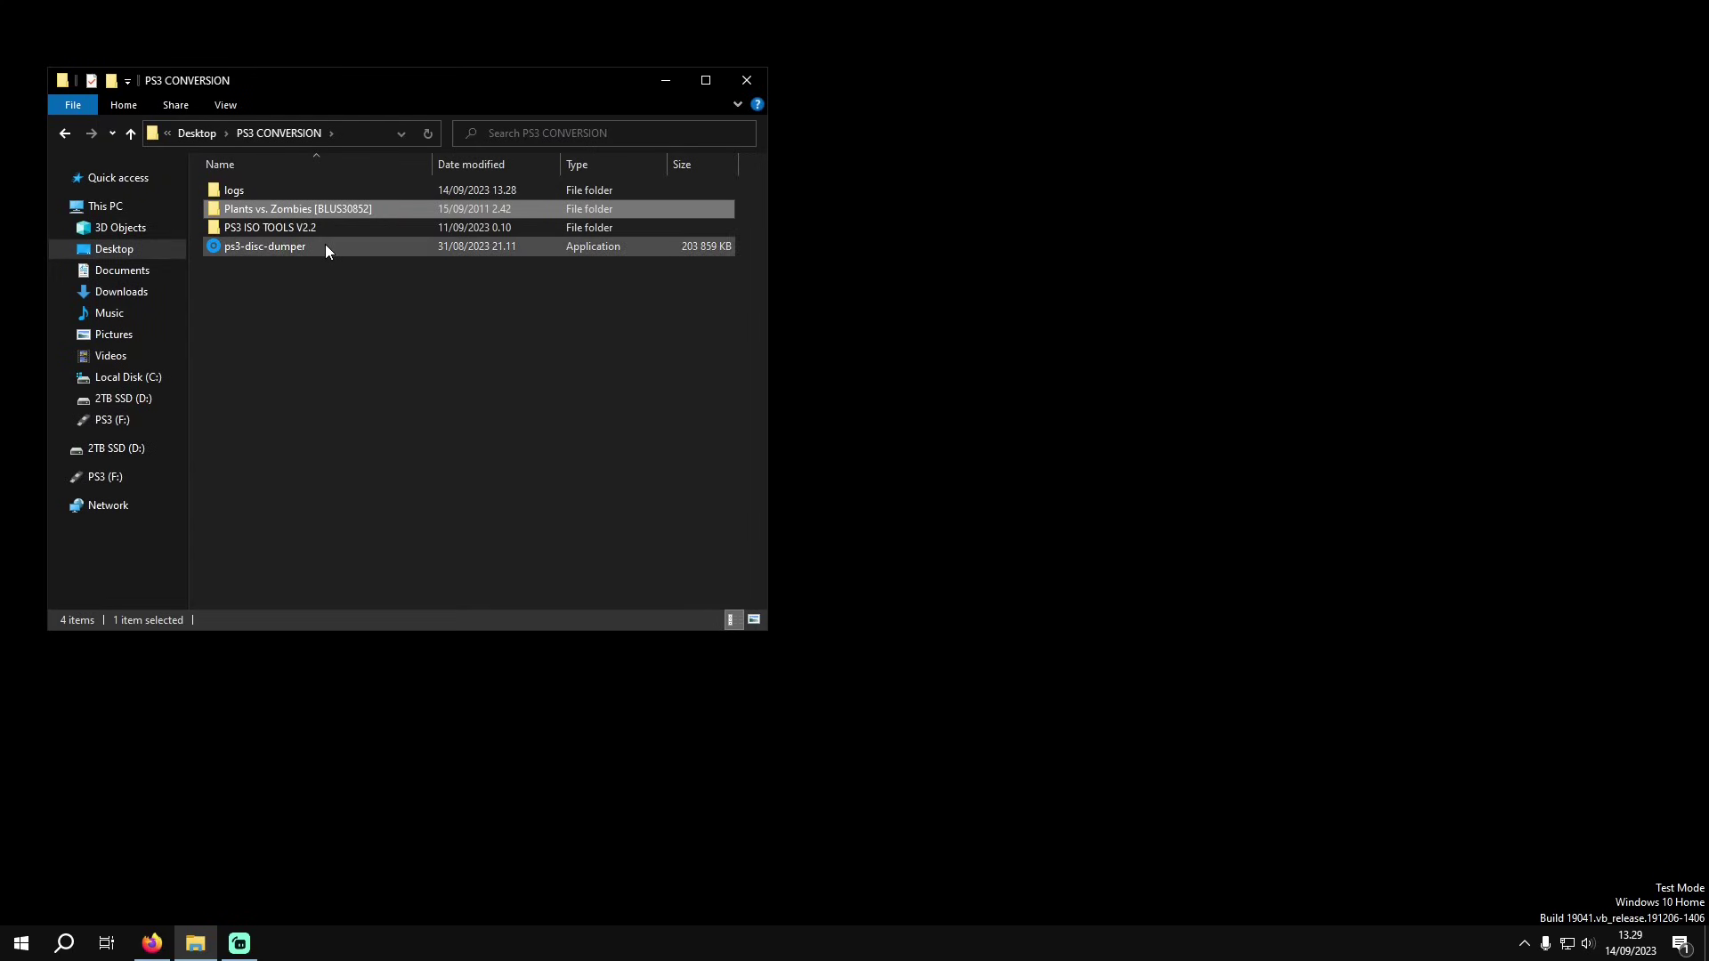
left_click(320, 306)
left_click(285, 211)
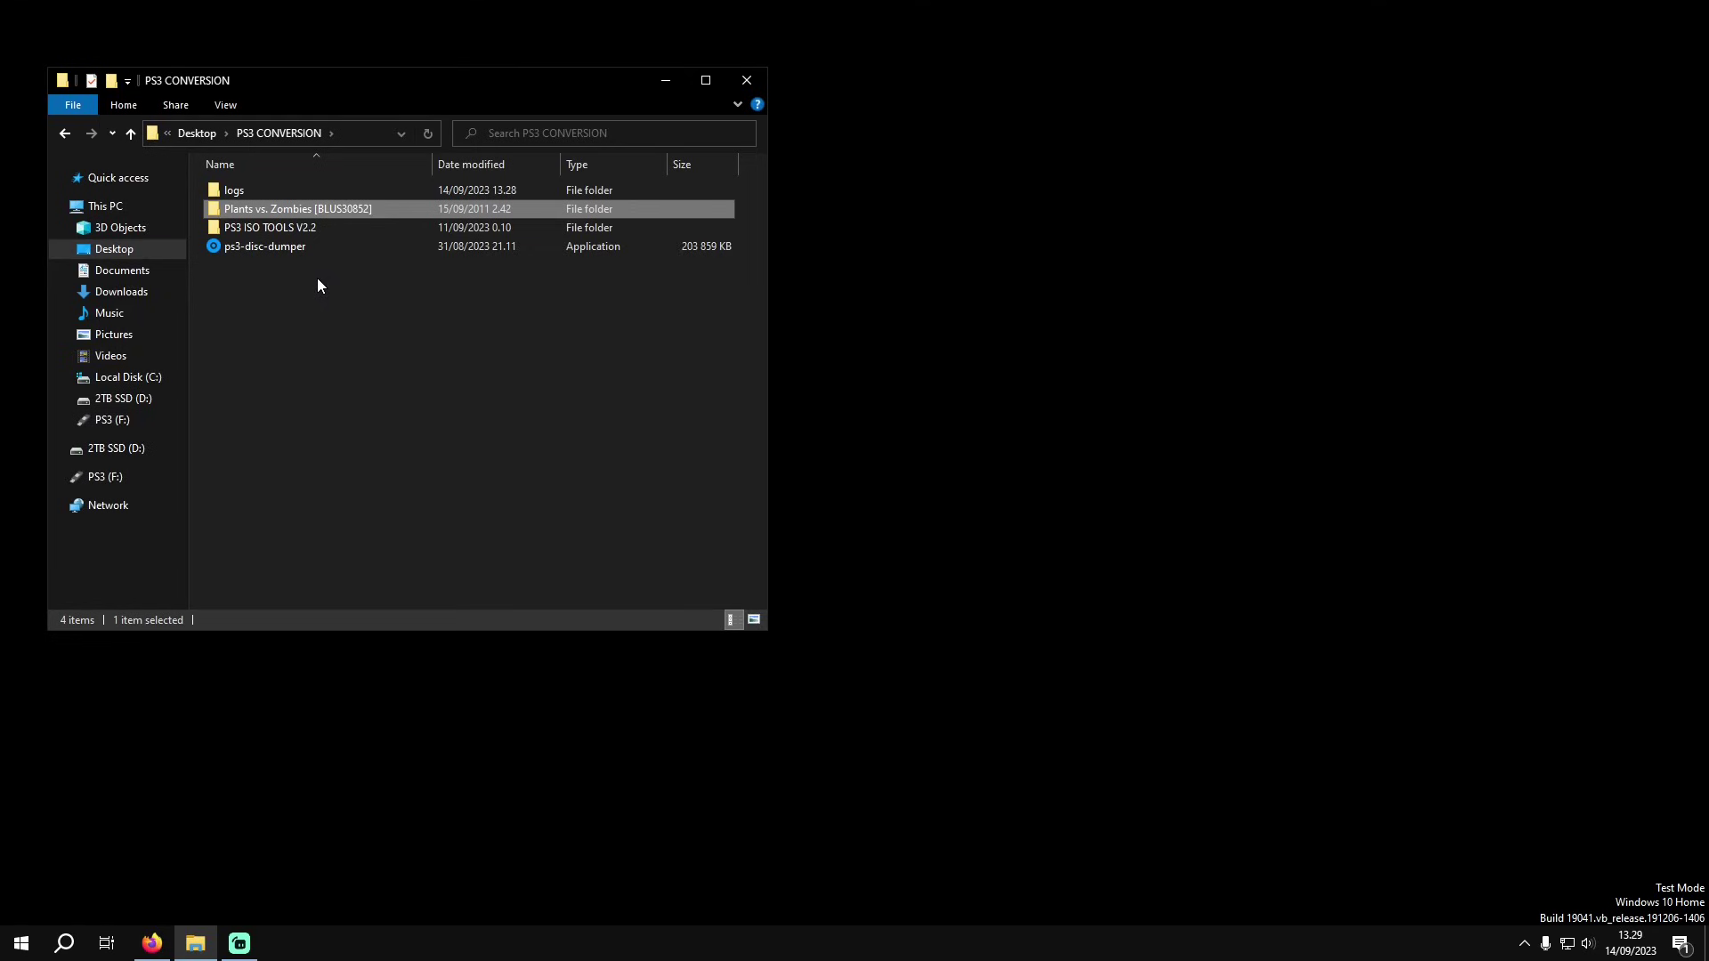
Step: Launch PS3_ISO_TOOLS V2.2 from the PS3 ISO TOOLS V2.2 folder and start ISO creation with the default conversion options
left_click(301, 229)
double_click(301, 227)
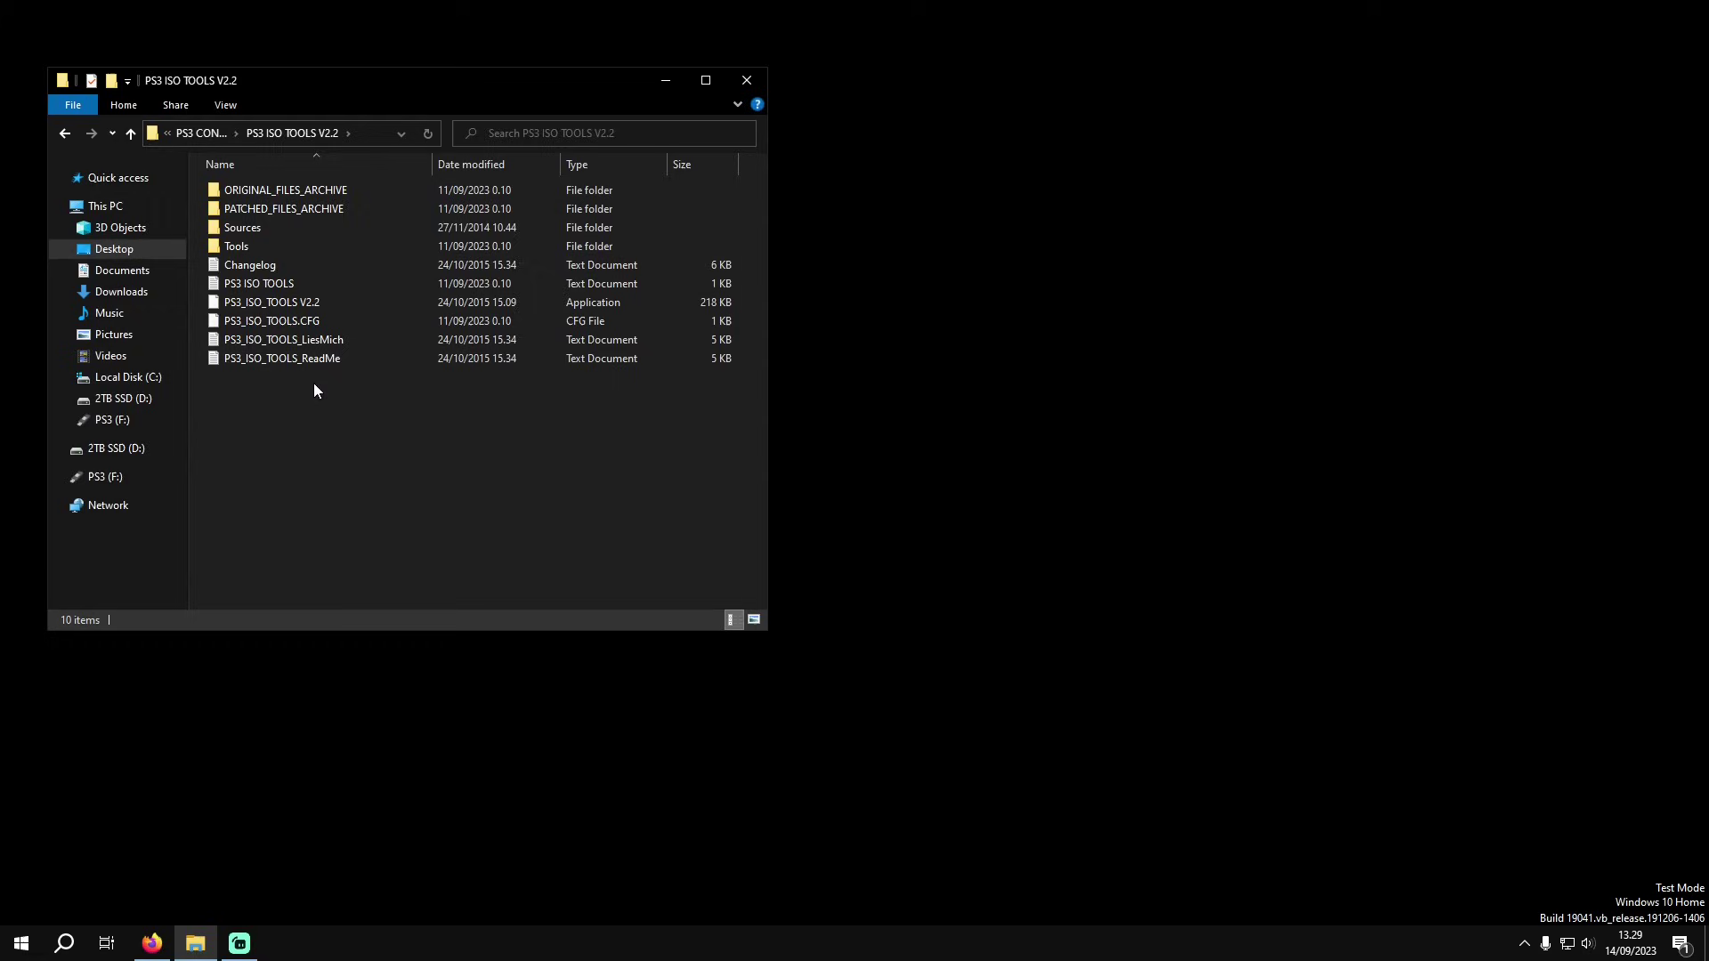
double_click(340, 303)
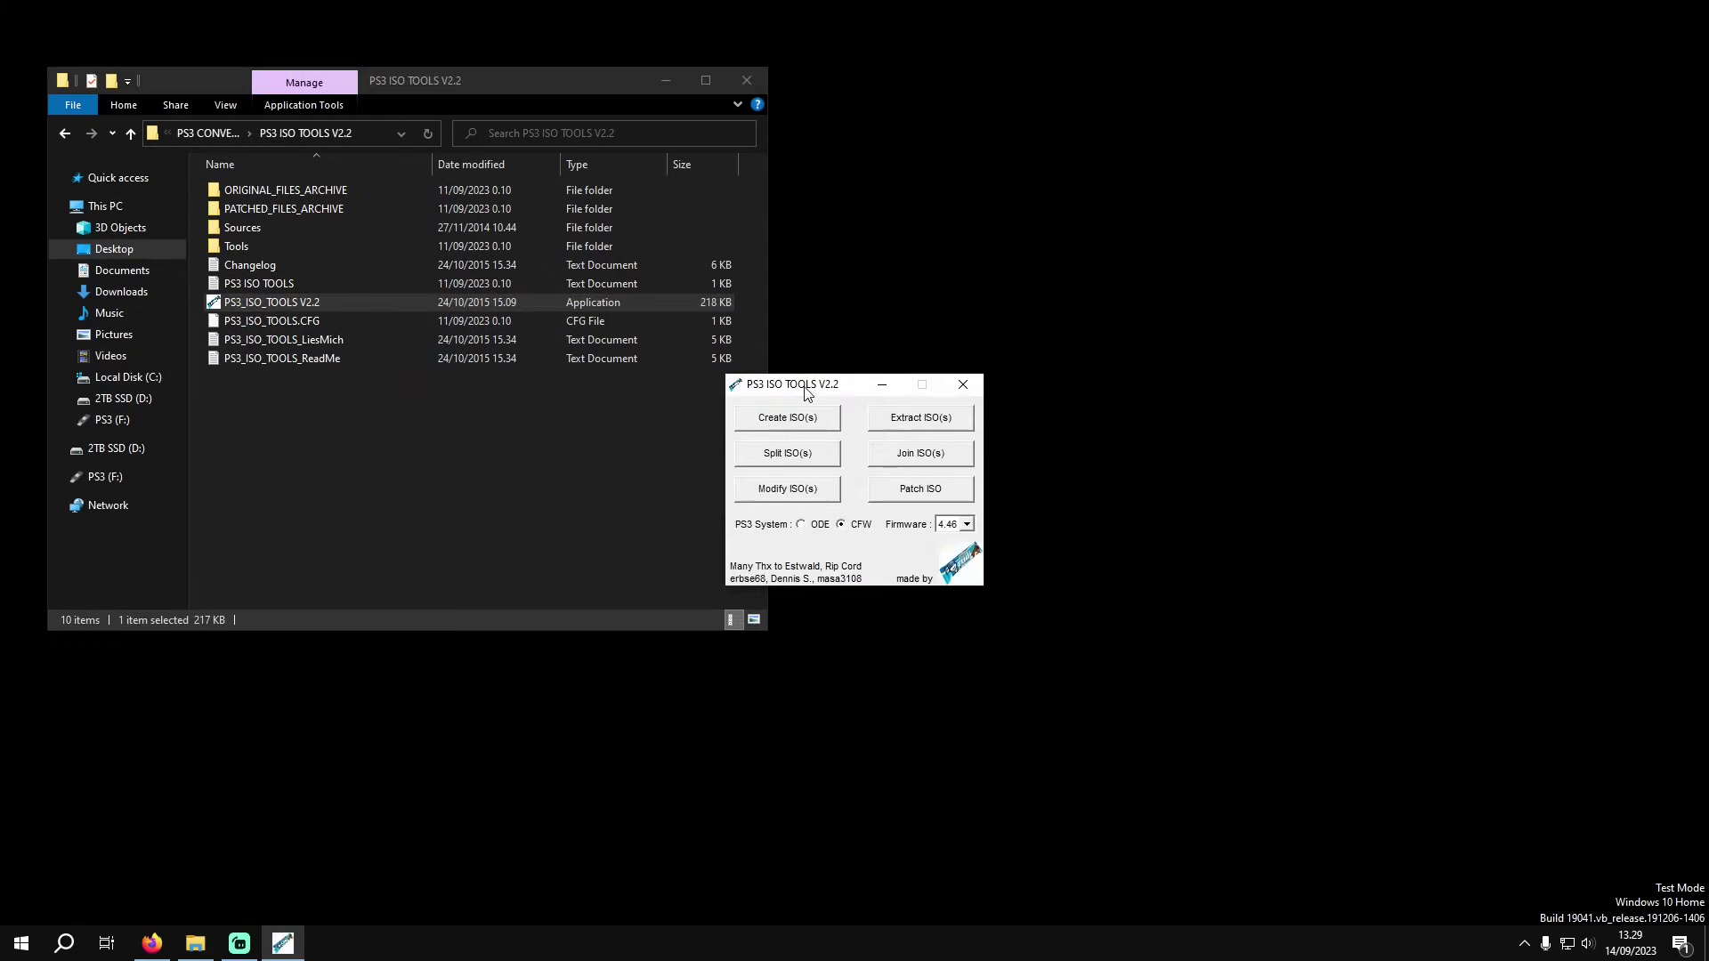
left_click_drag(809, 395, 844, 381)
left_click(835, 422)
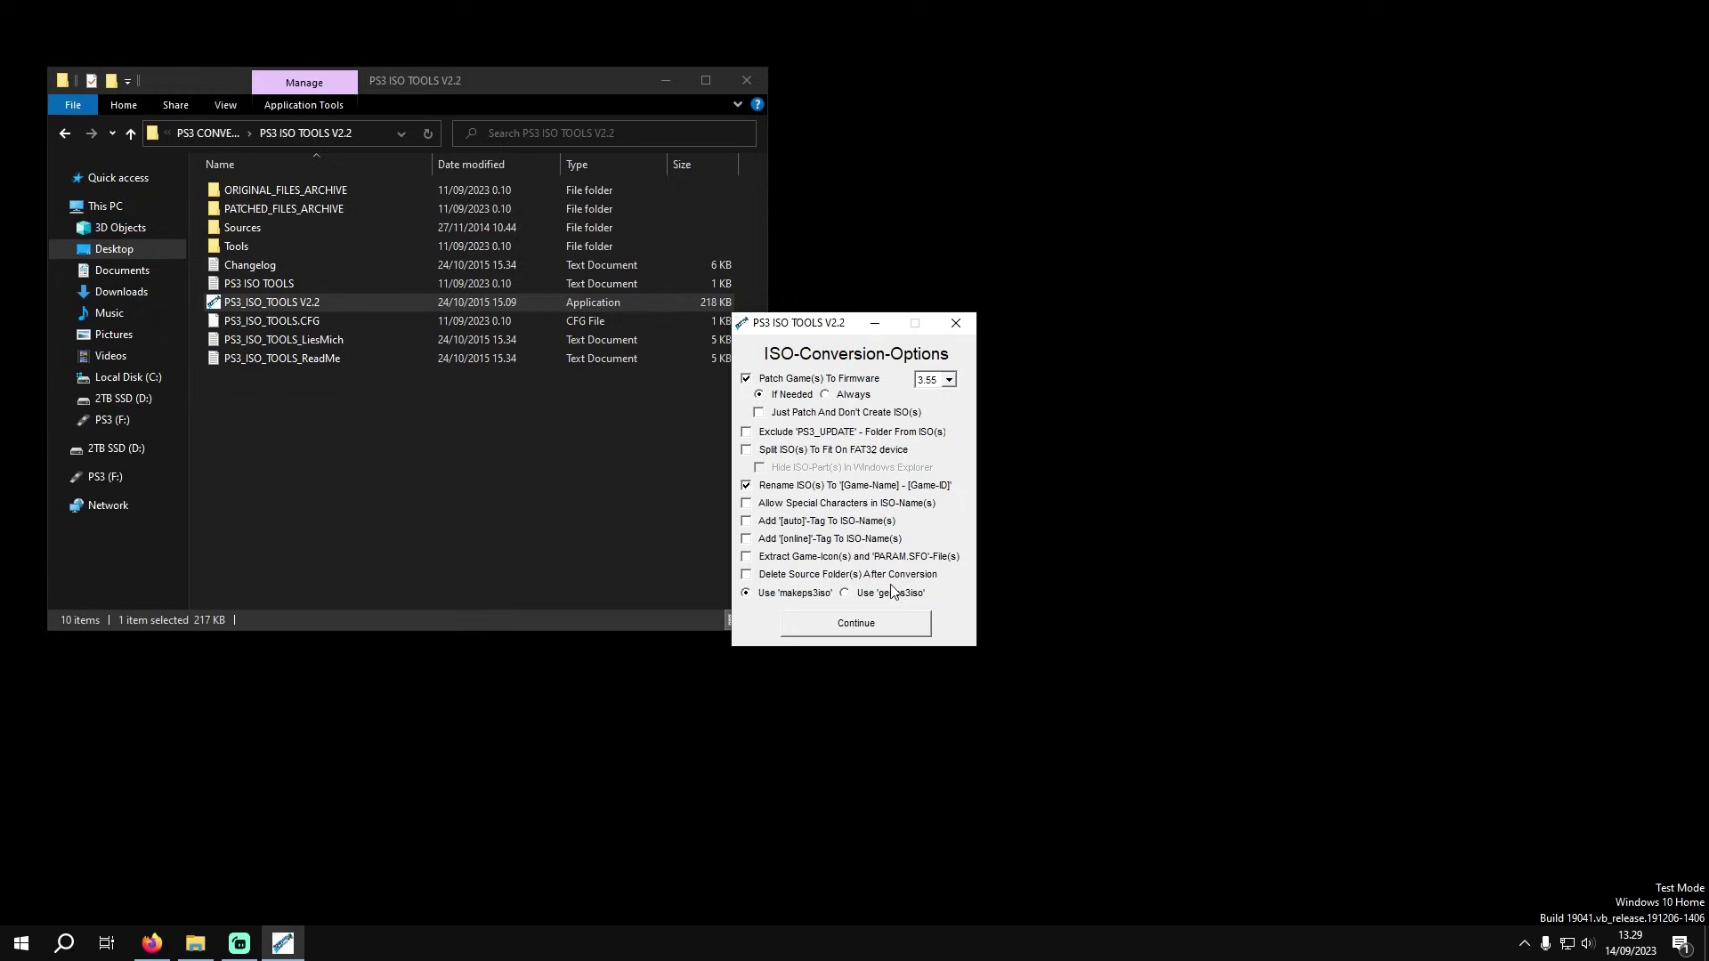
left_click(856, 624)
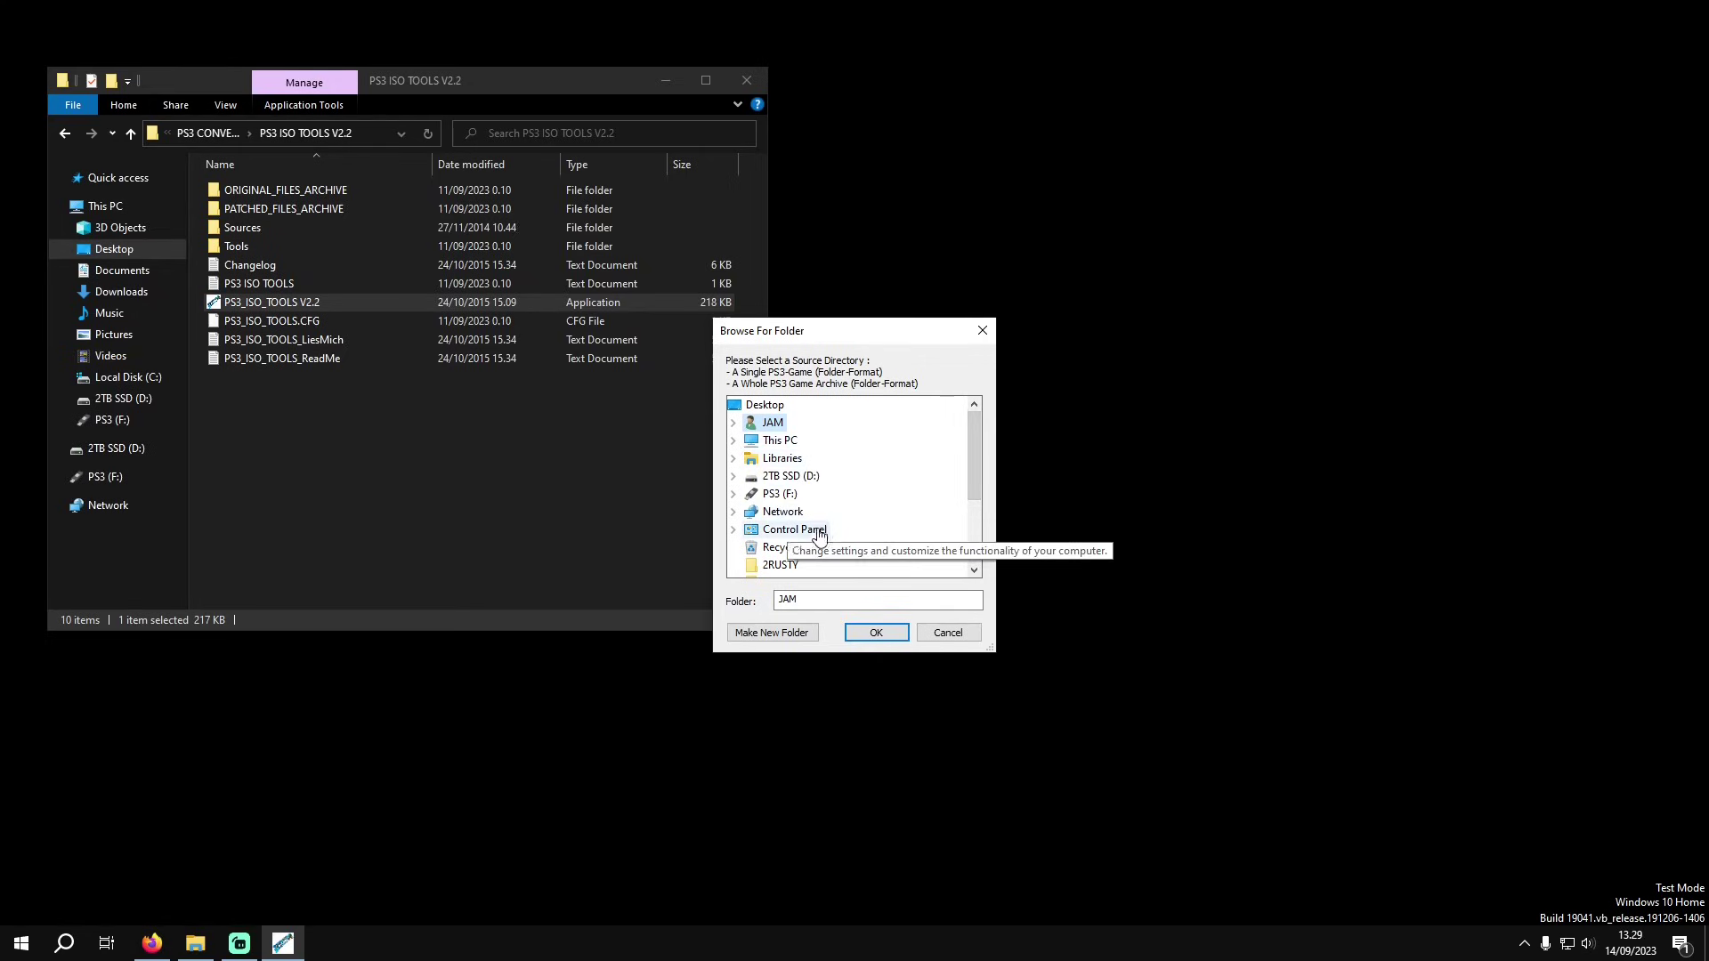
Step: Choose the Plants vs. Zombies [BLUS30852] folder inside PS3 CONVERSION as the source directory
left_click_drag(976, 478, 976, 544)
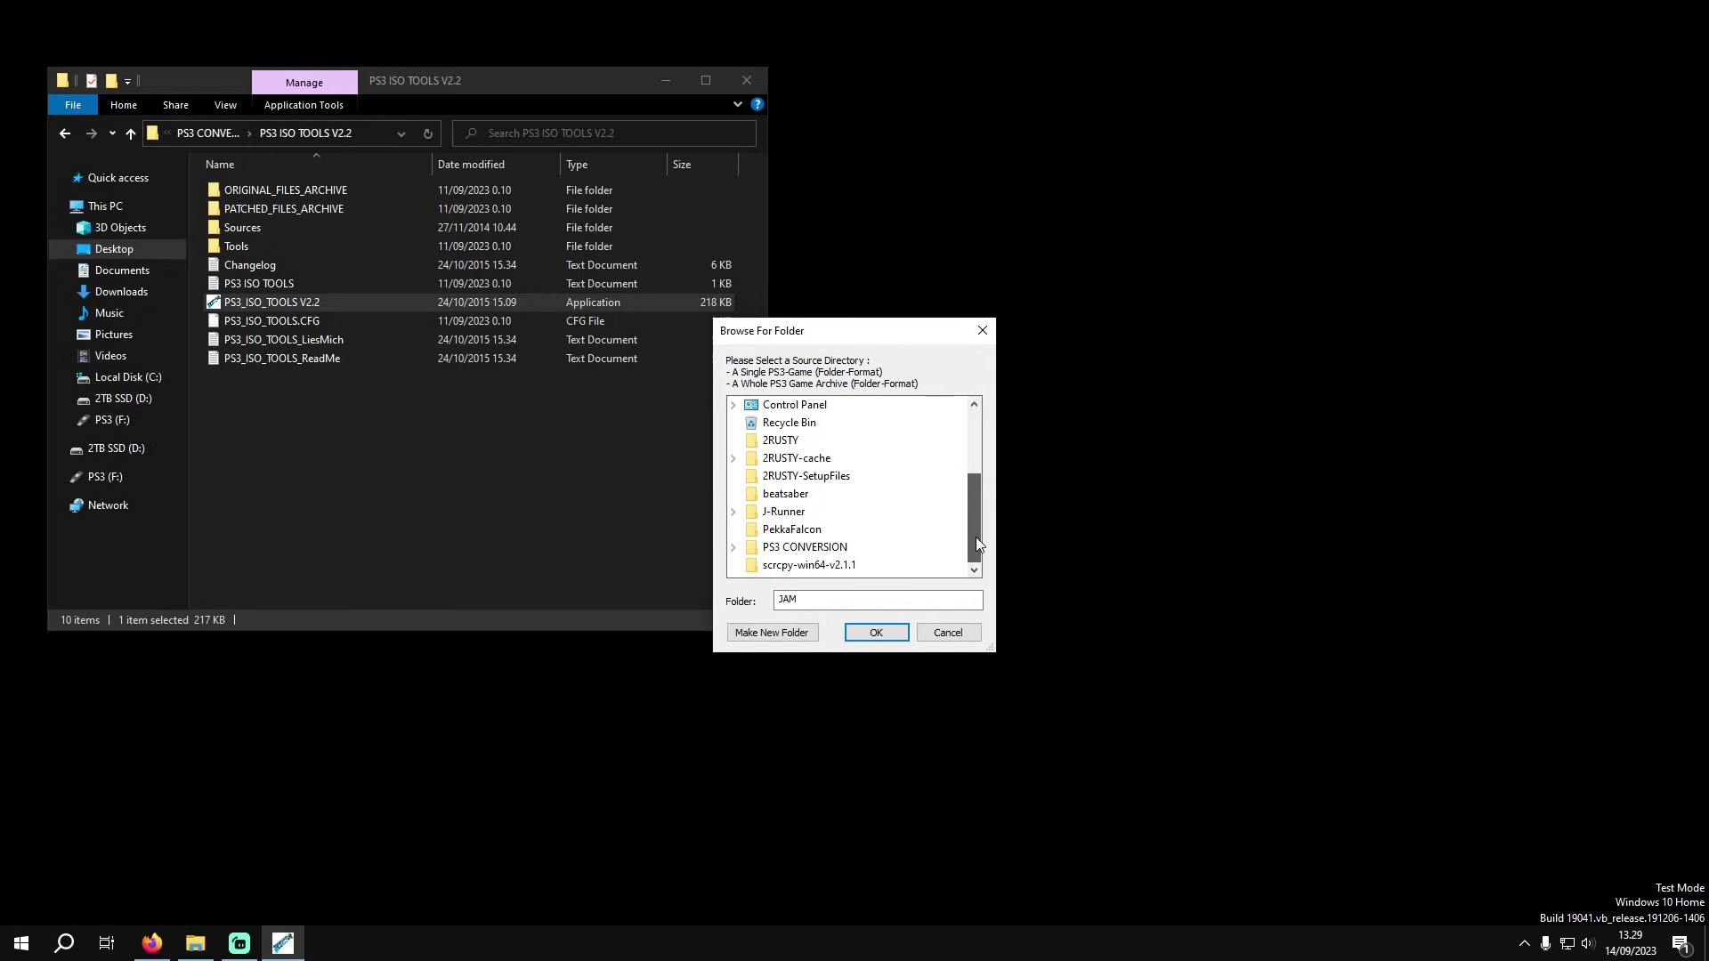
left_click(802, 546)
left_click(862, 551)
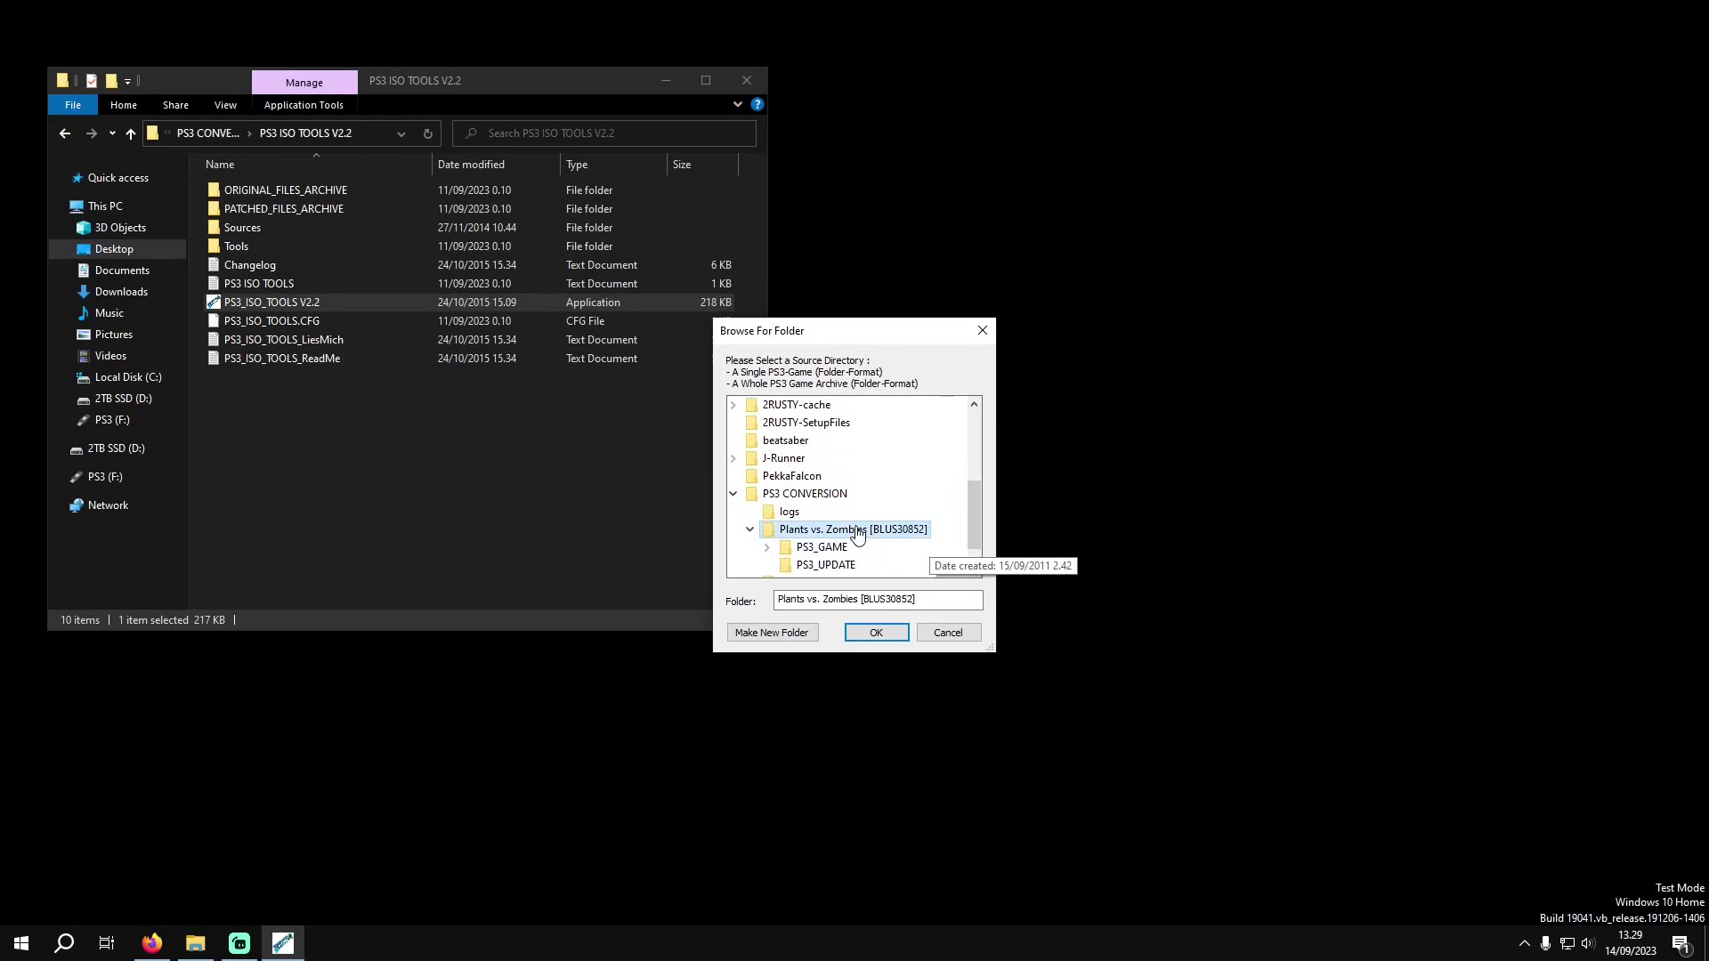
left_click(875, 632)
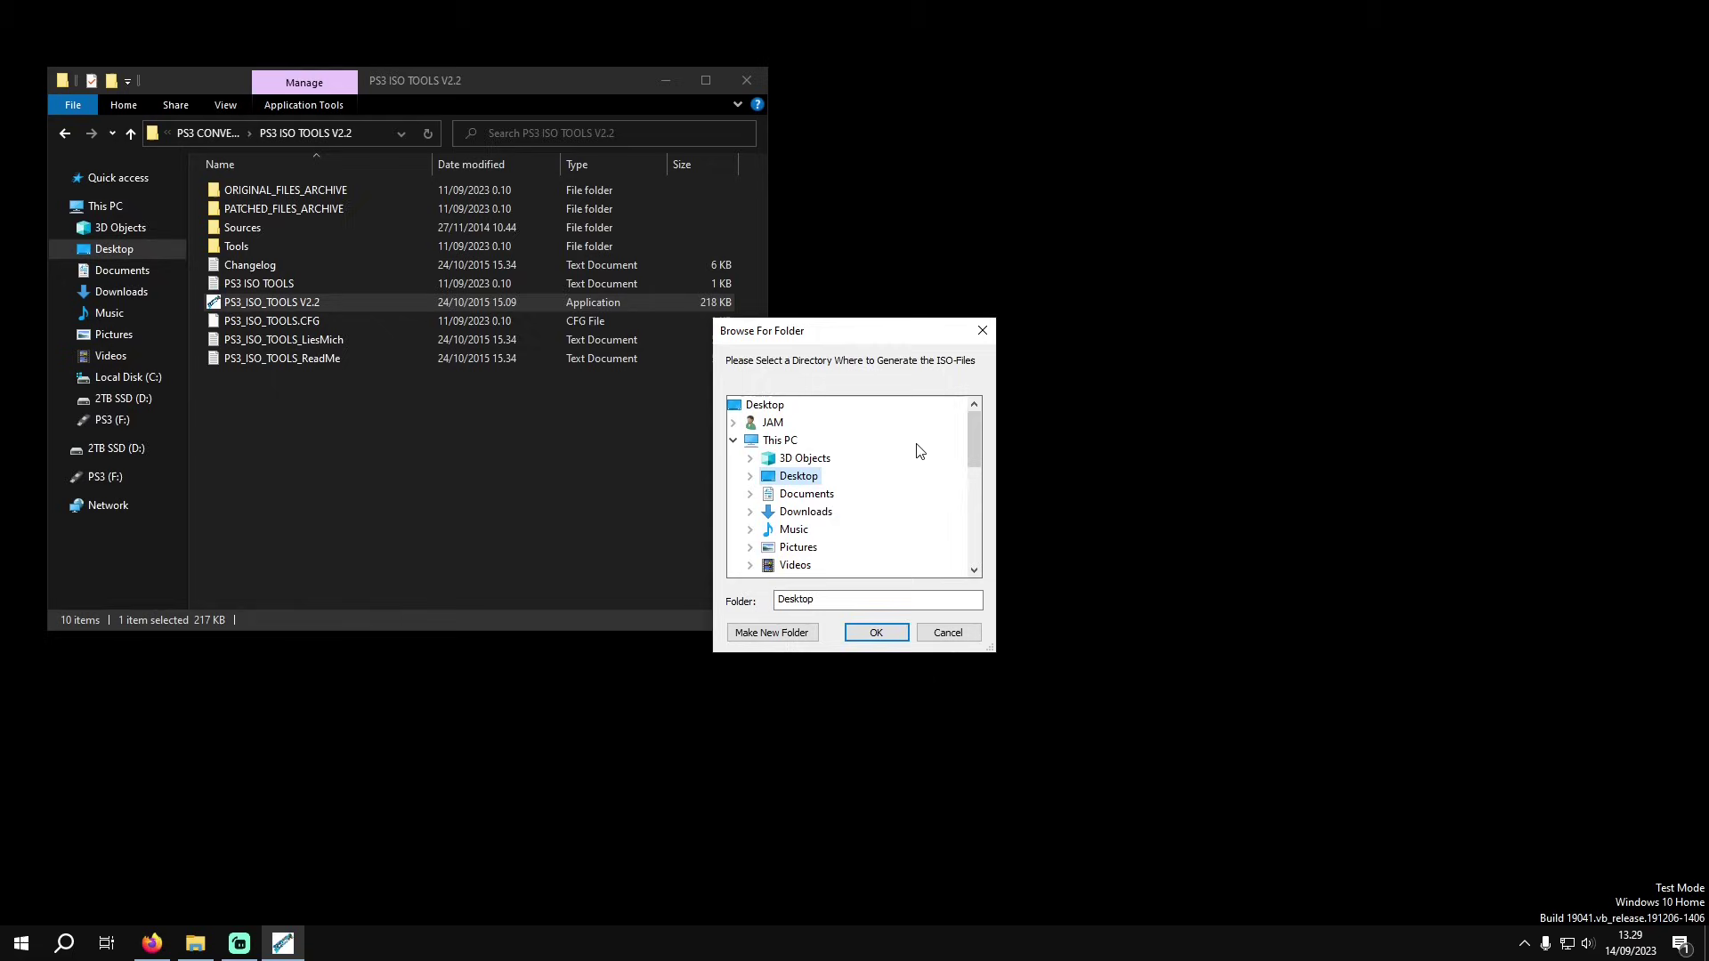
Step: Set the desktop's PS3 CONVERSION folder as the output directory and generate the ISO
left_click_drag(978, 452, 869, 462)
left_click(750, 476)
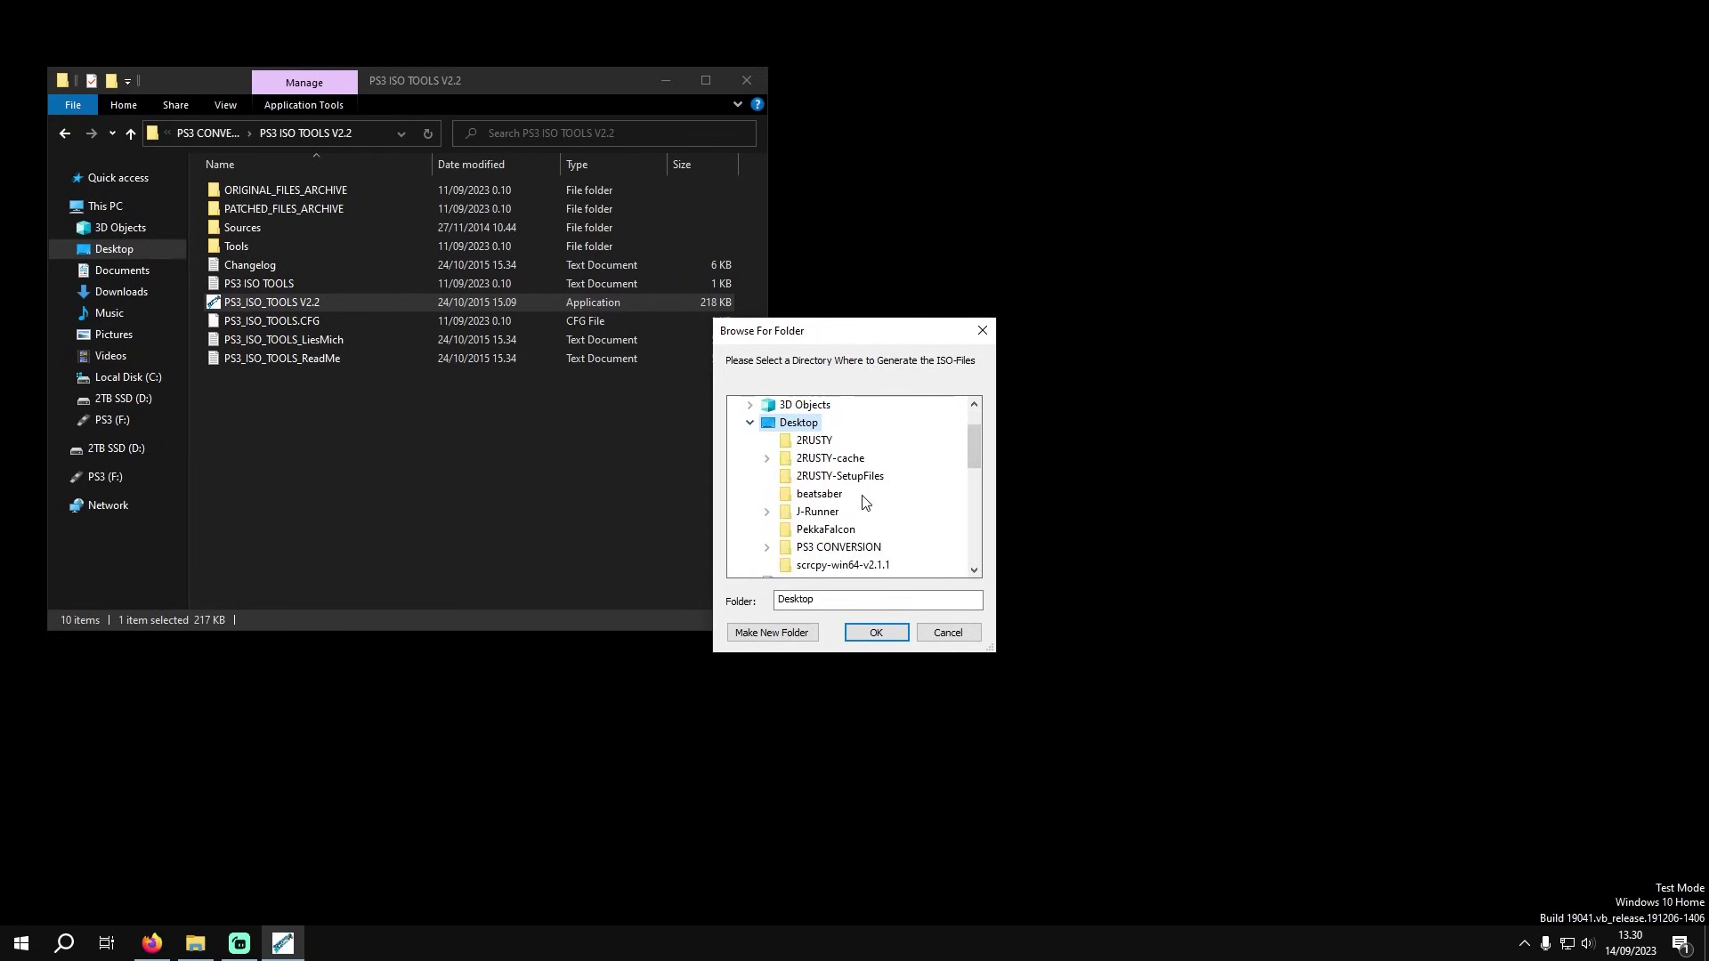
left_click(818, 548)
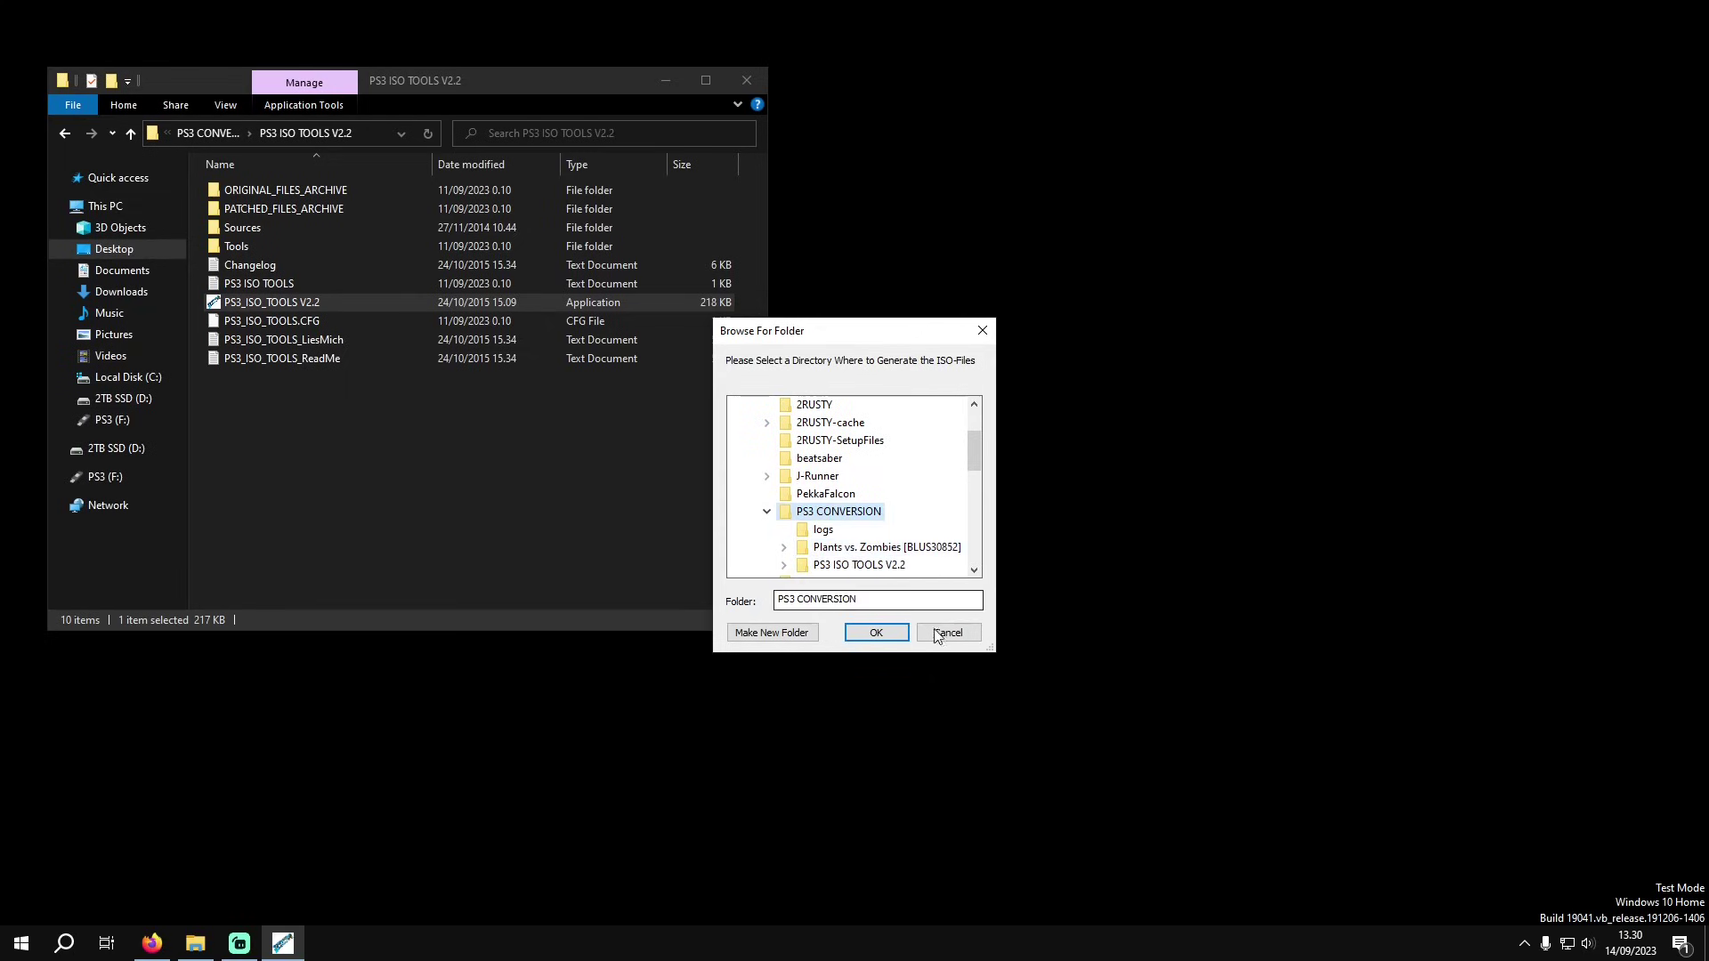
left_click(877, 634)
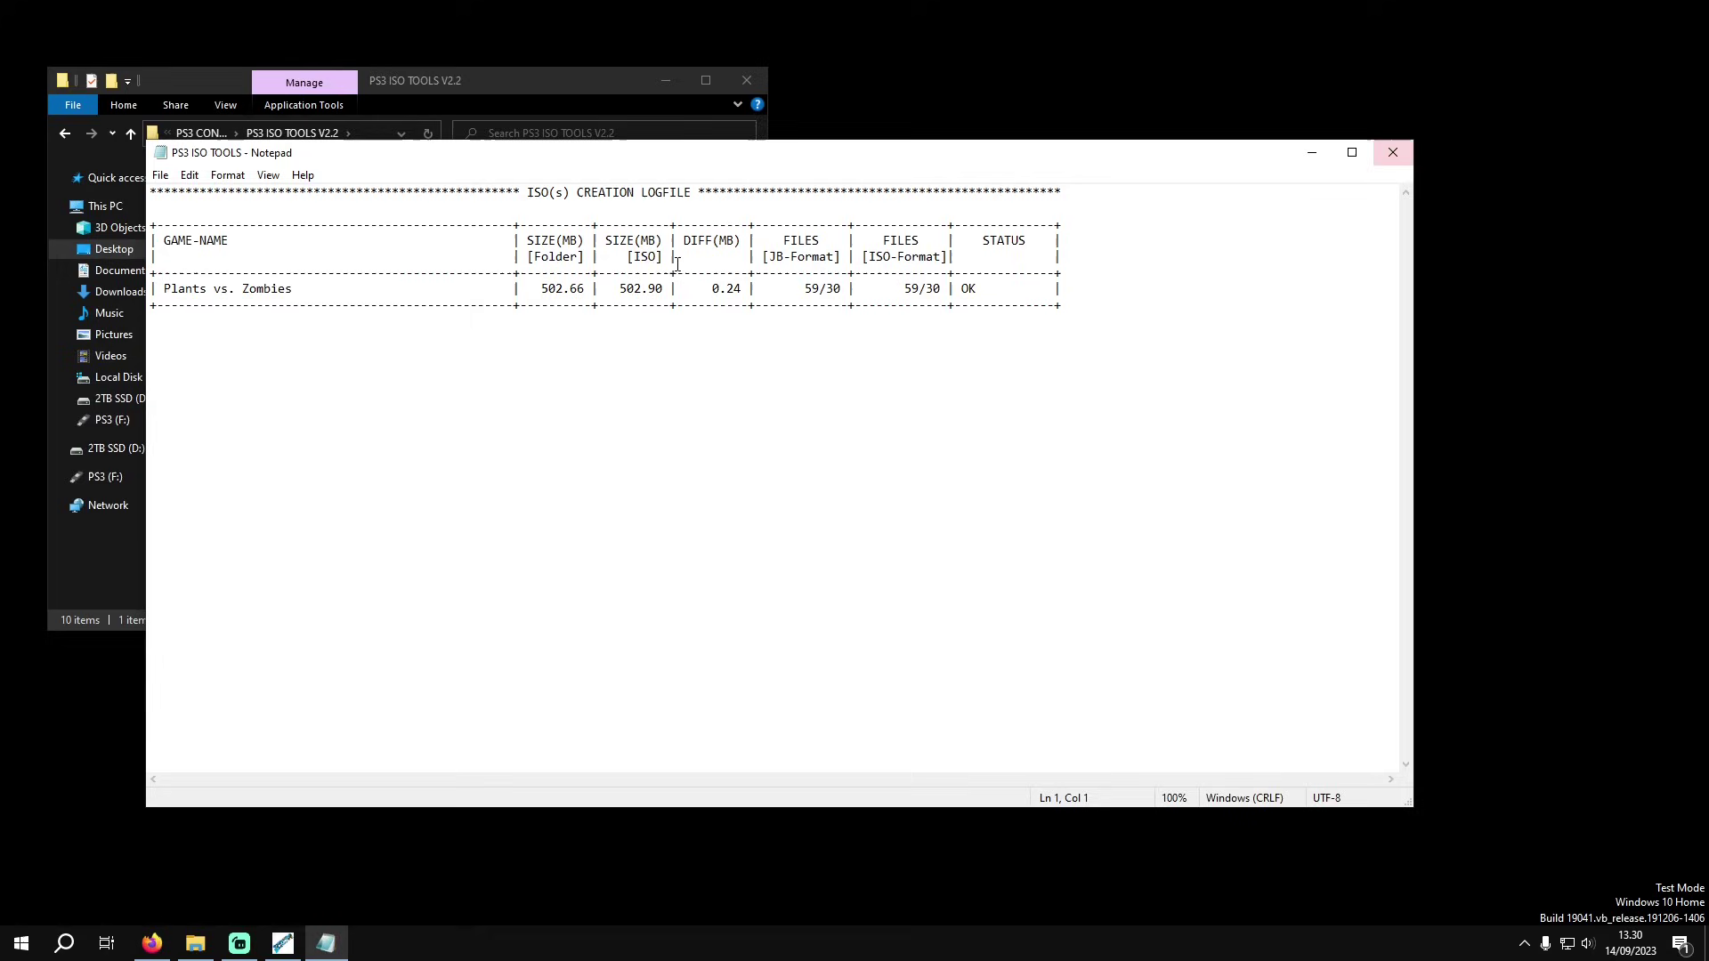
Step: Review the conversion status in the ISO creation log, close the log, and exit PS3 ISO Tools
left_click_drag(795, 167, 885, 162)
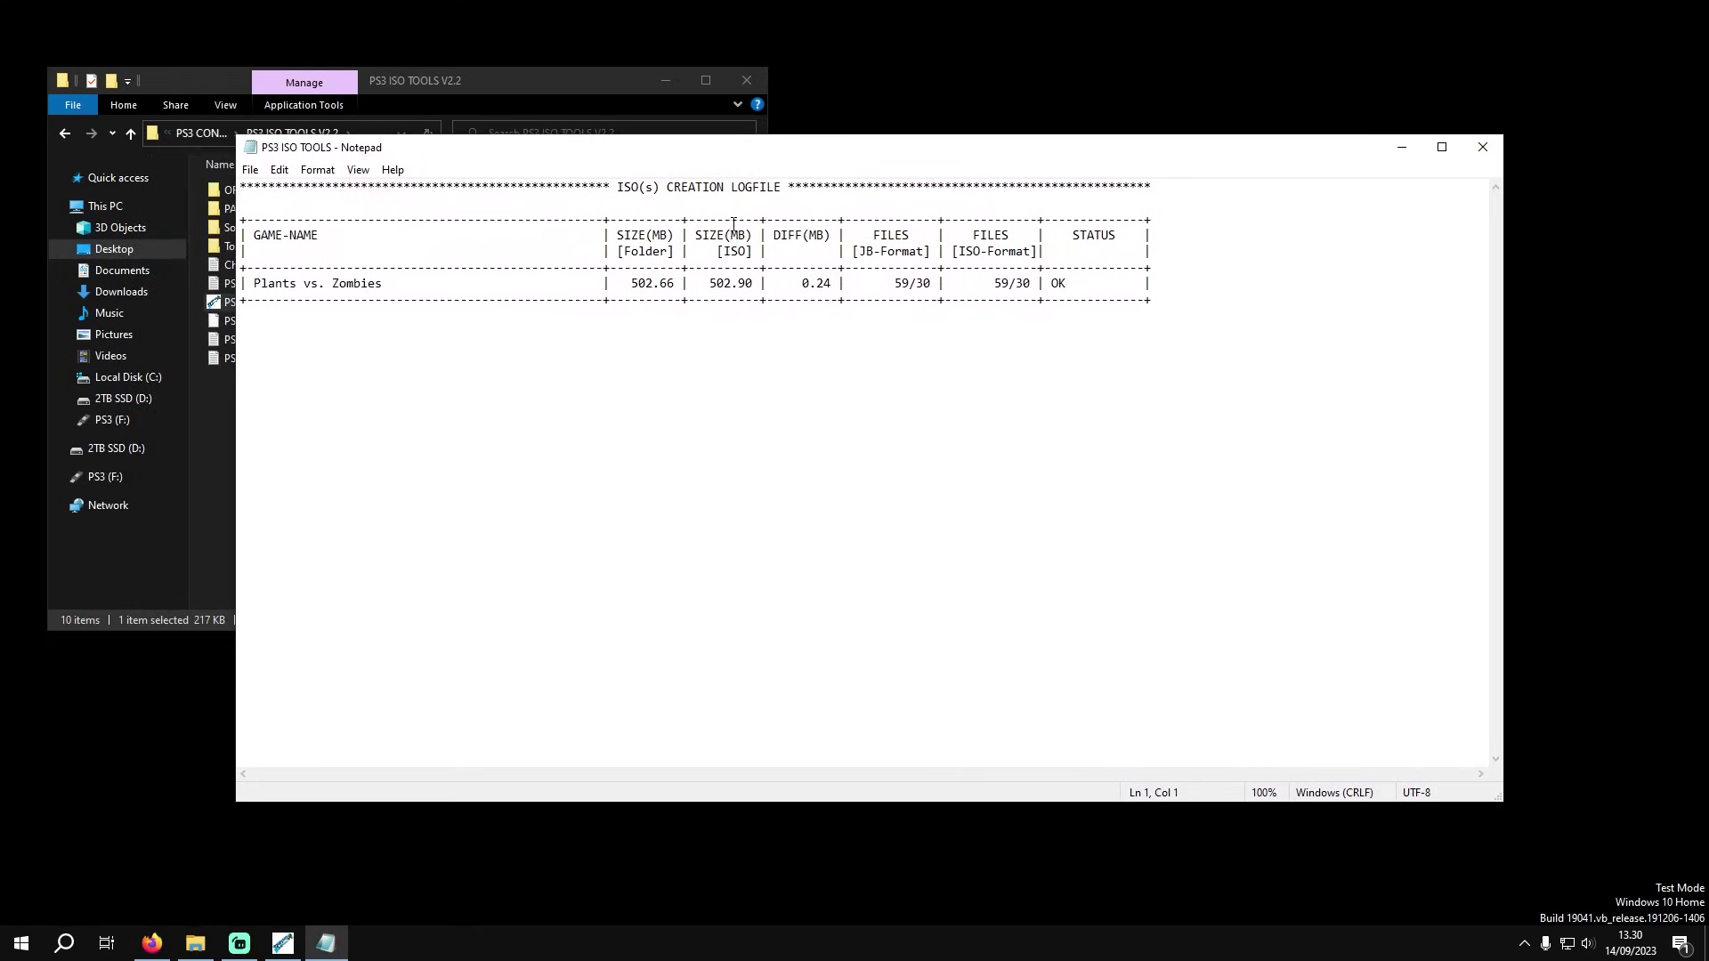
left_click_drag(1087, 285, 1049, 285)
left_click(1194, 283)
left_click(1477, 151)
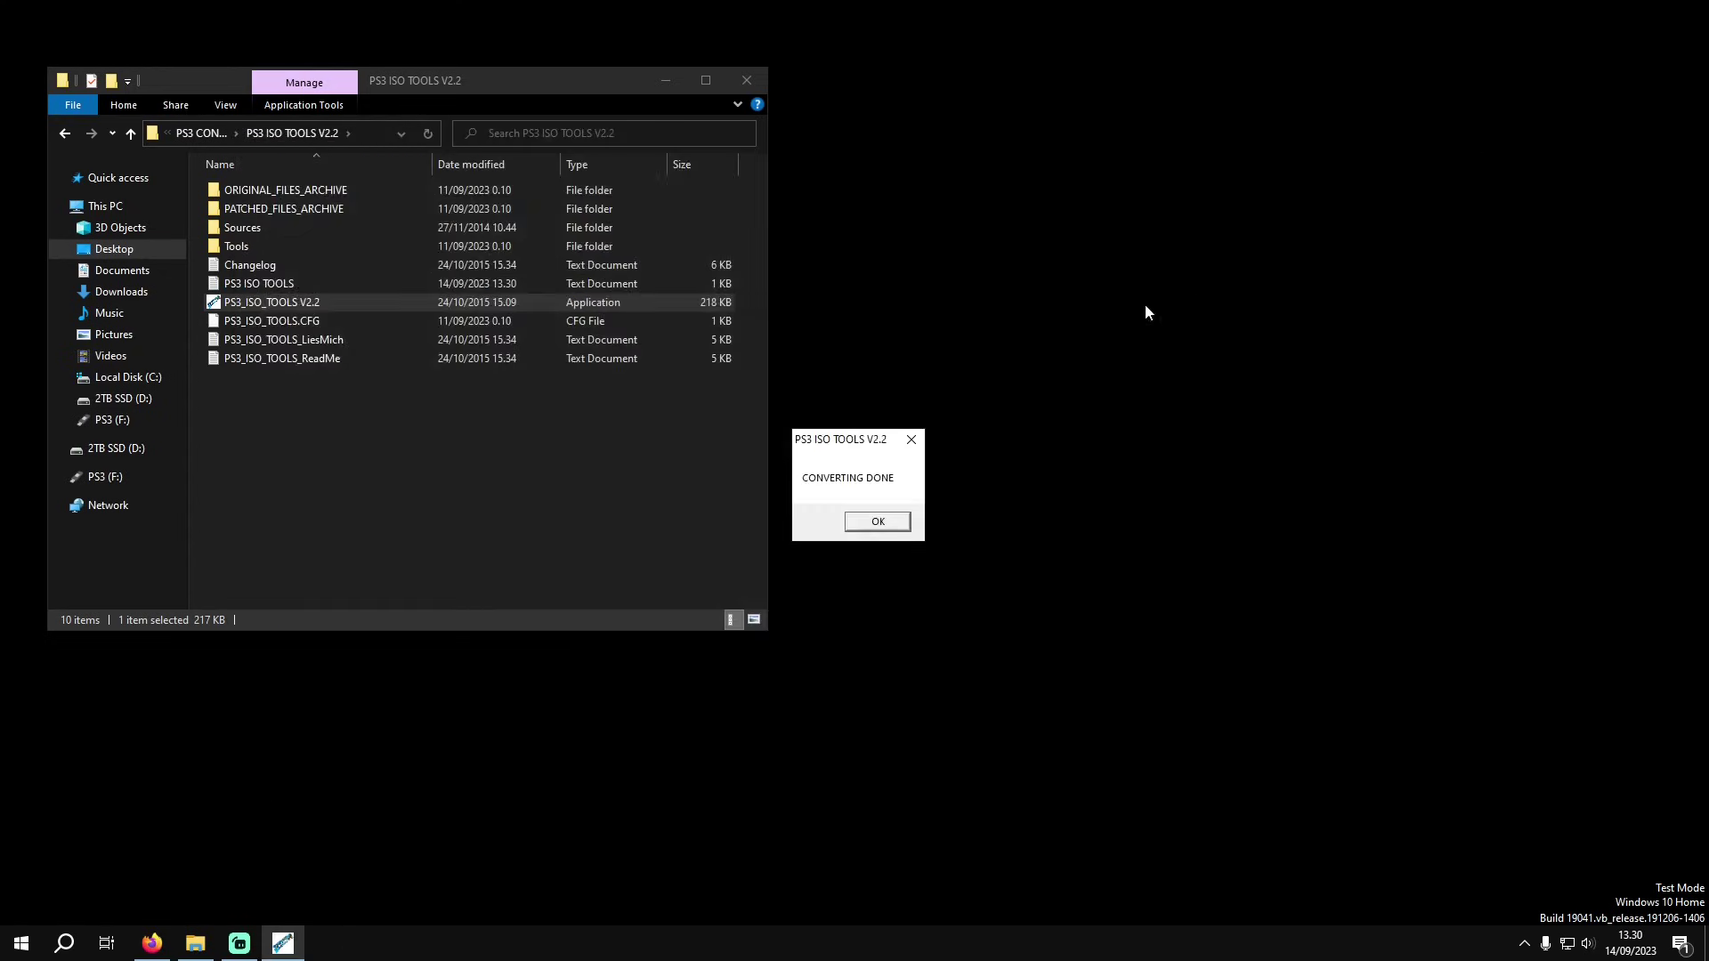
left_click(908, 523)
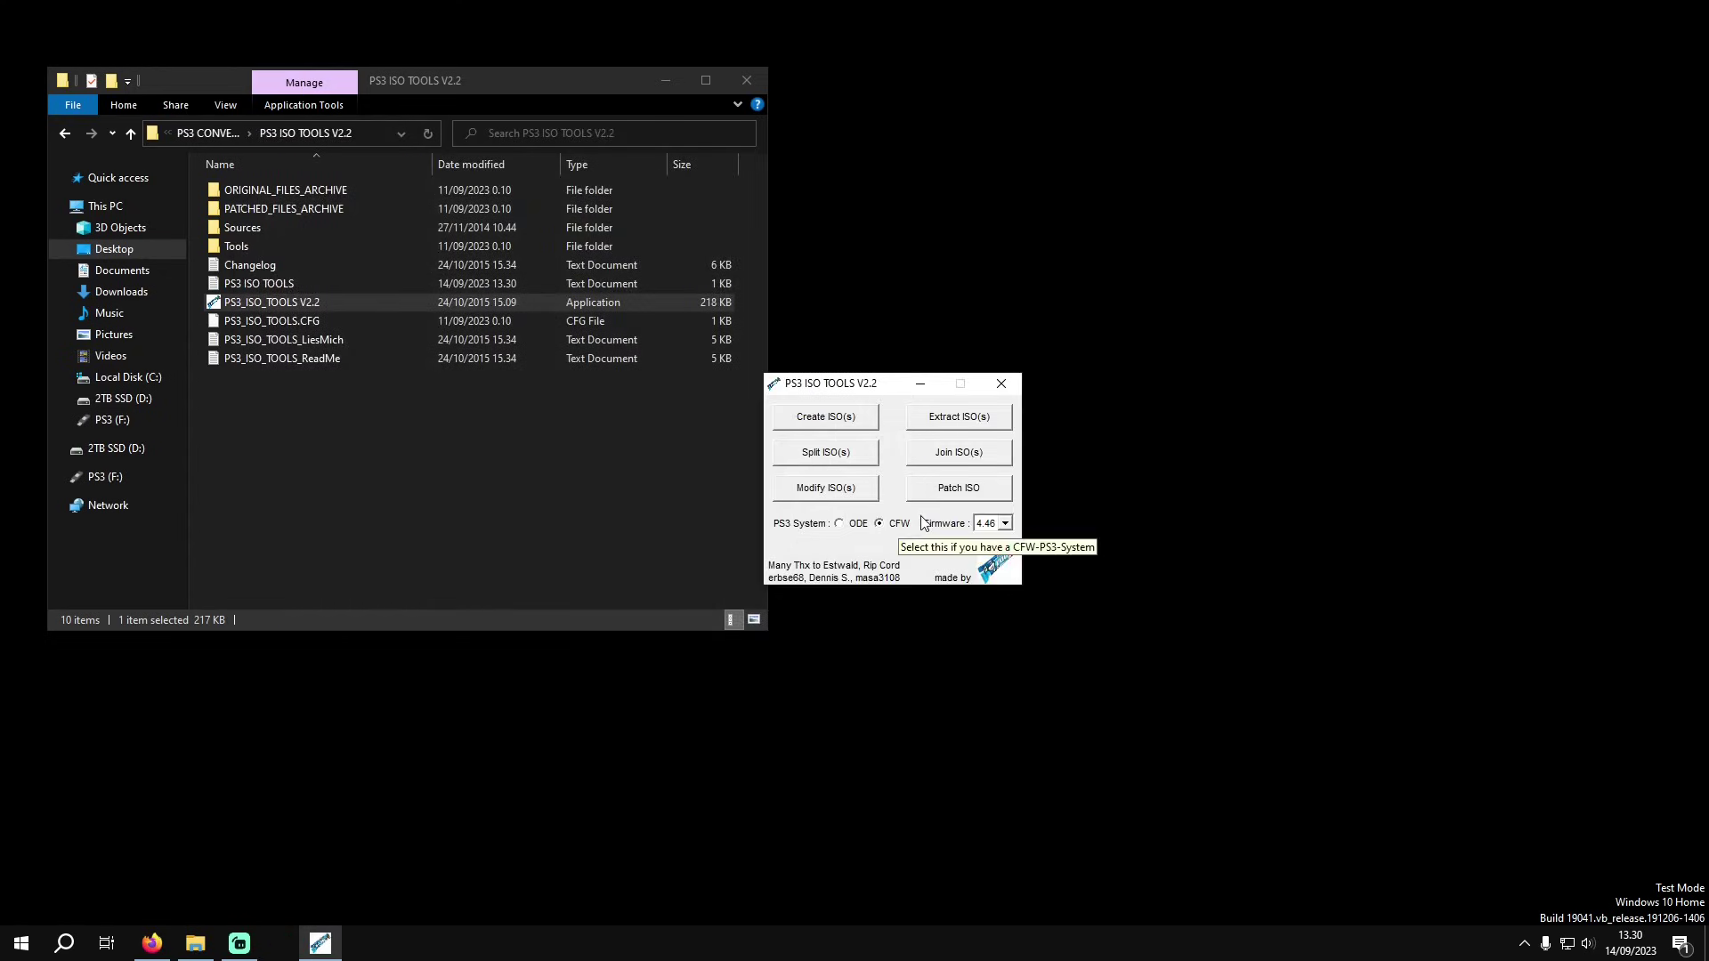
left_click(1015, 381)
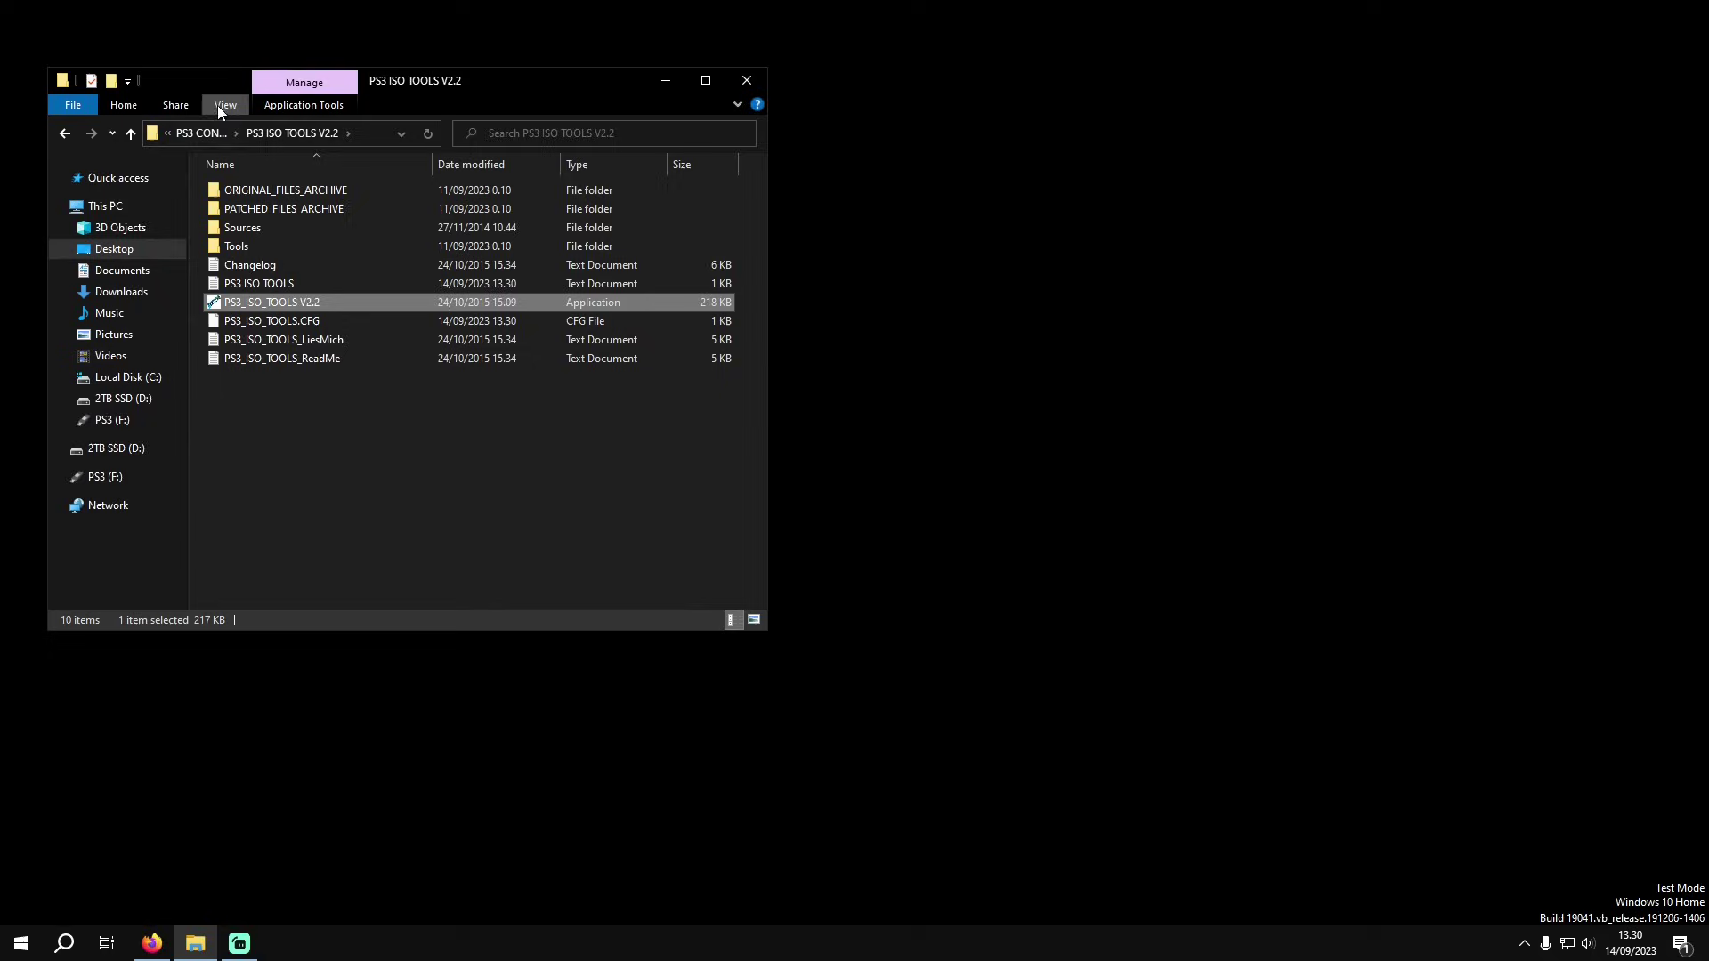
Step: Return to the PS3 CONVERSION folder and select the newly created Plants vs. Zombies [BLUS30852] disc image
left_click(205, 134)
left_click(315, 318)
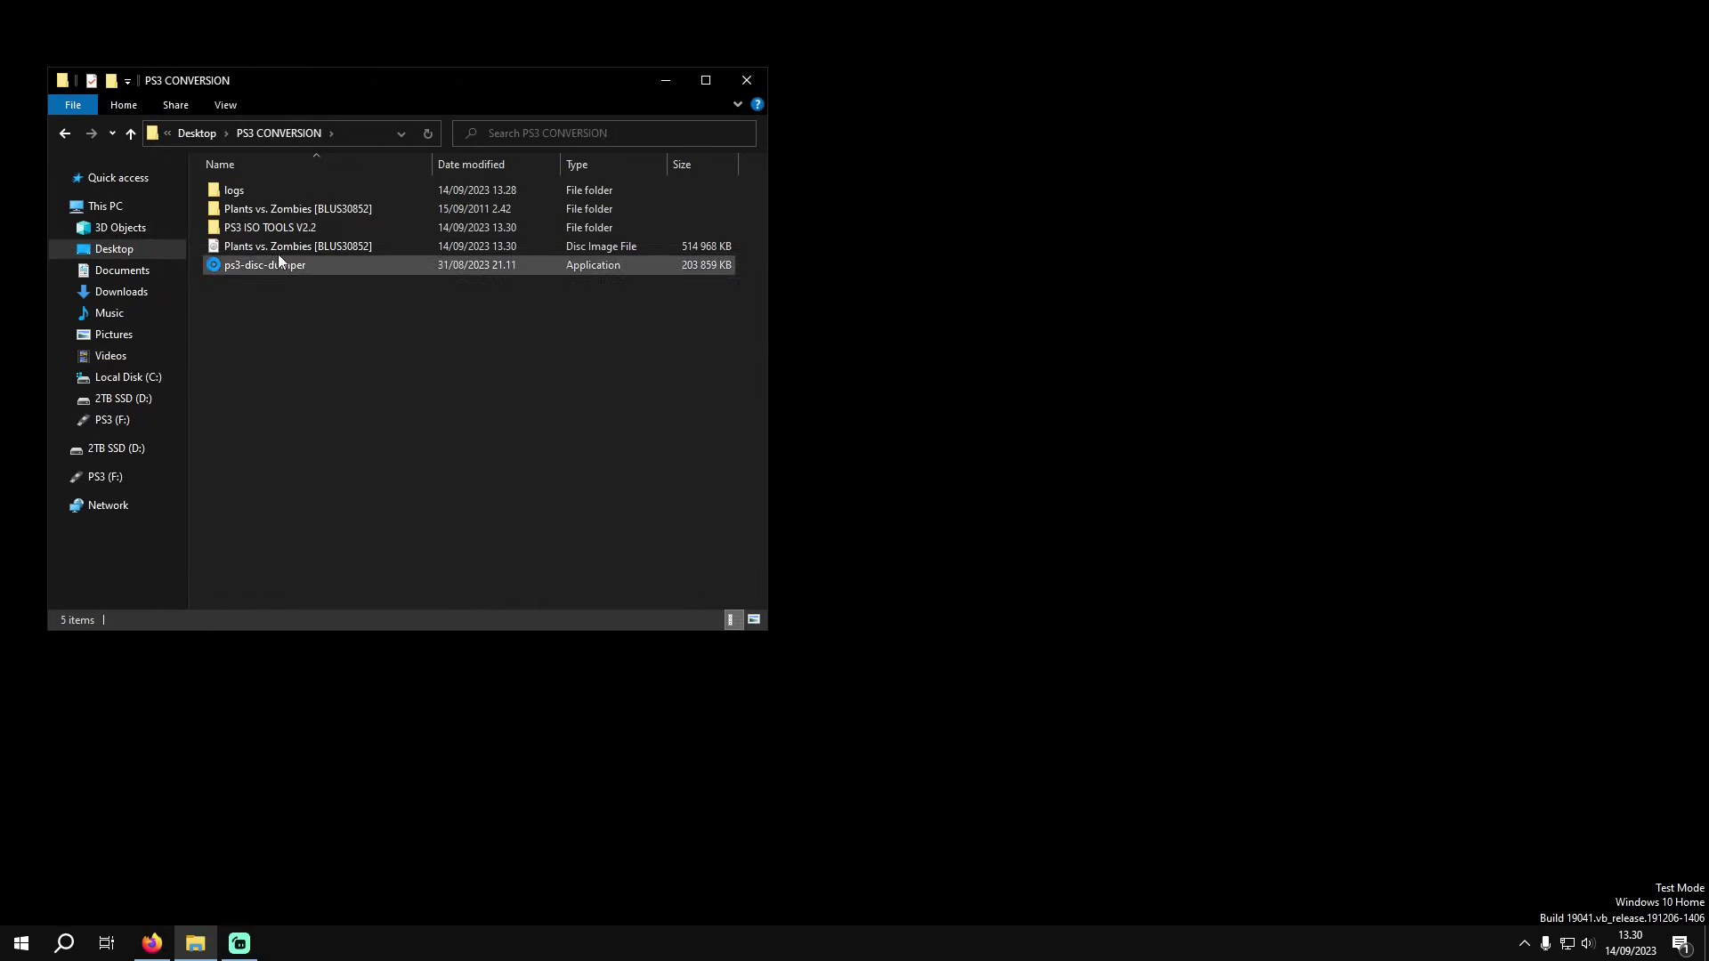
left_click(310, 254)
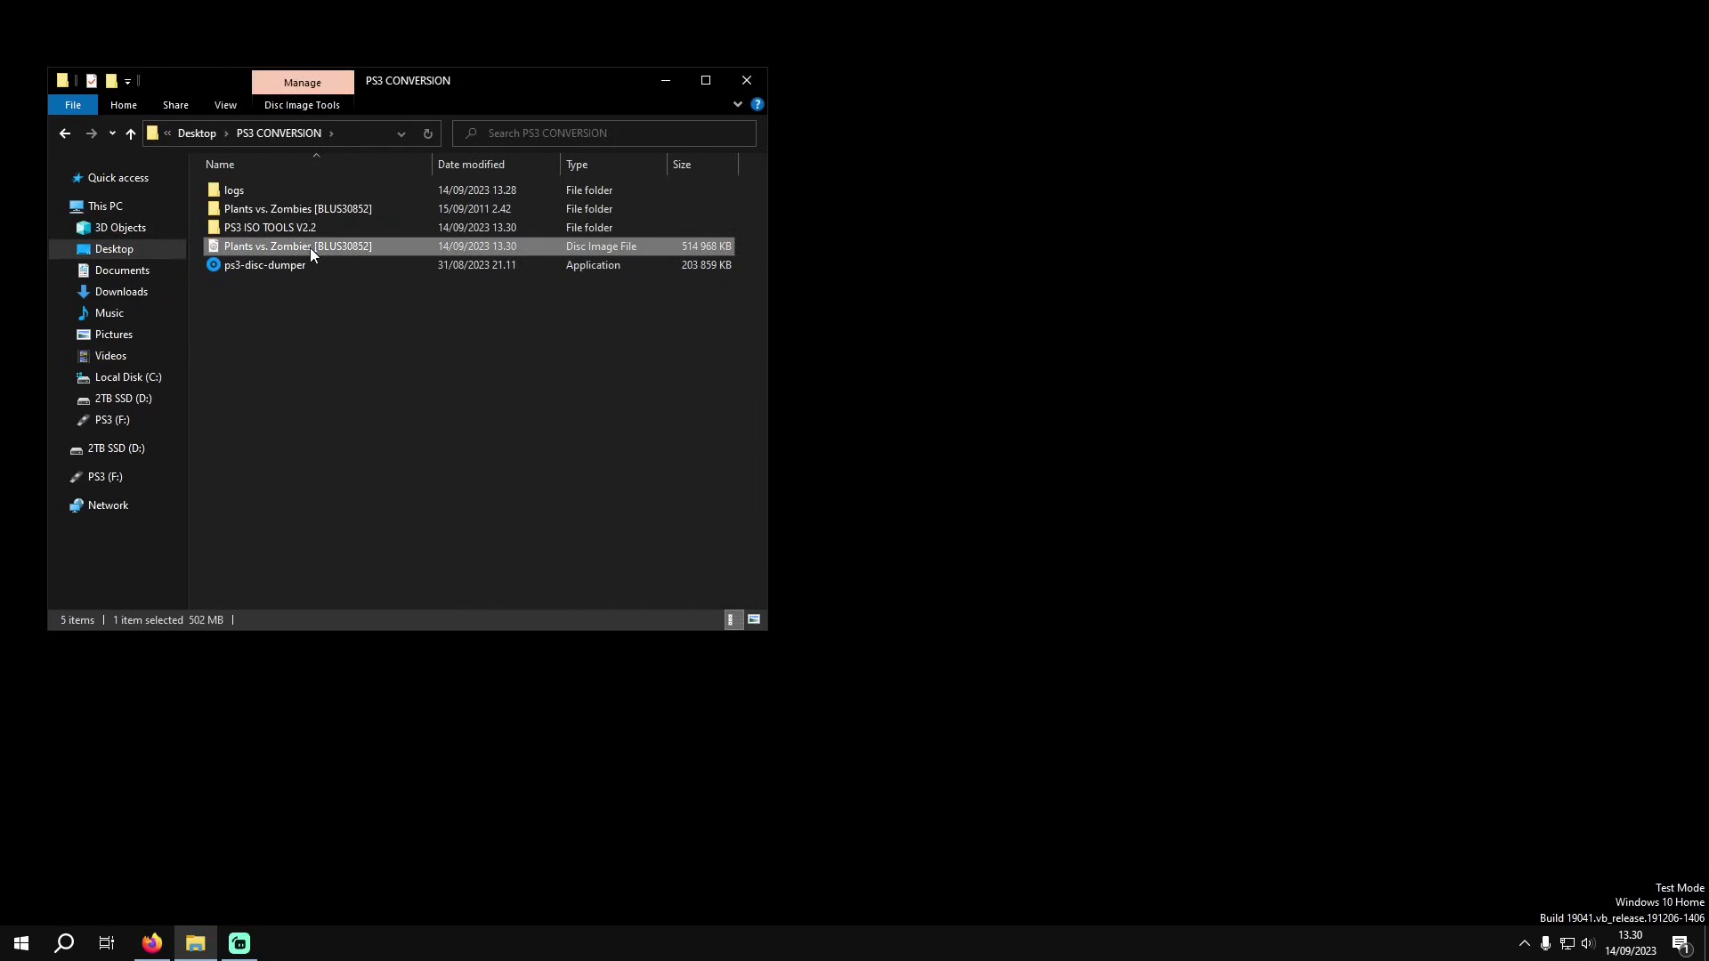